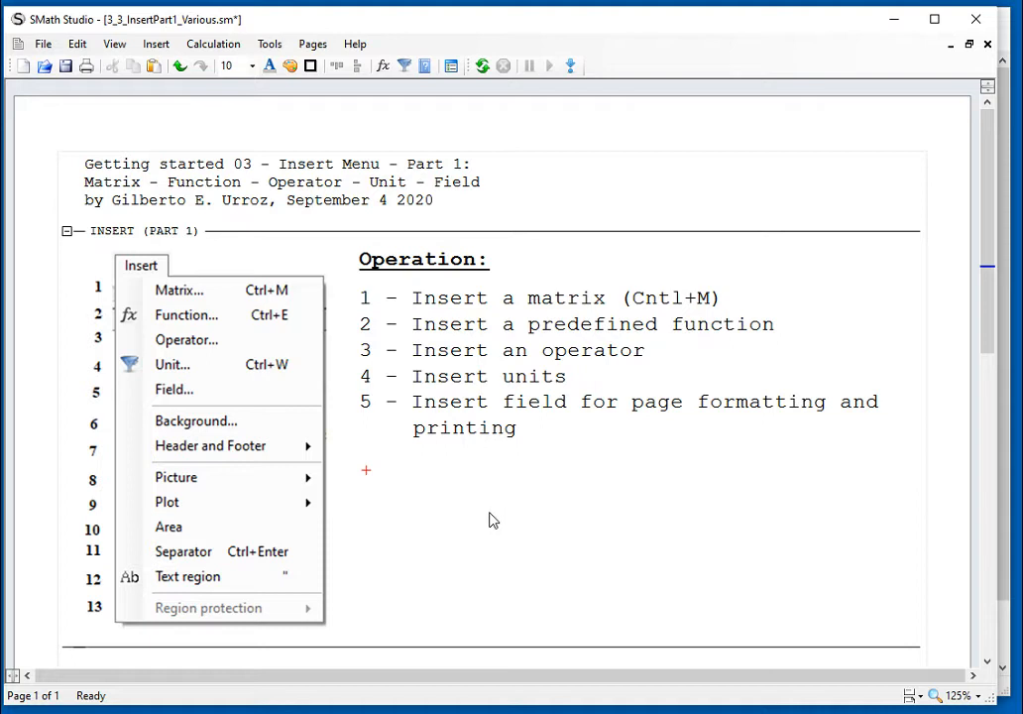
# - Insert an empty matrix with 3 rows and 3 columns below the operations list
pyautogui.click(158, 44)
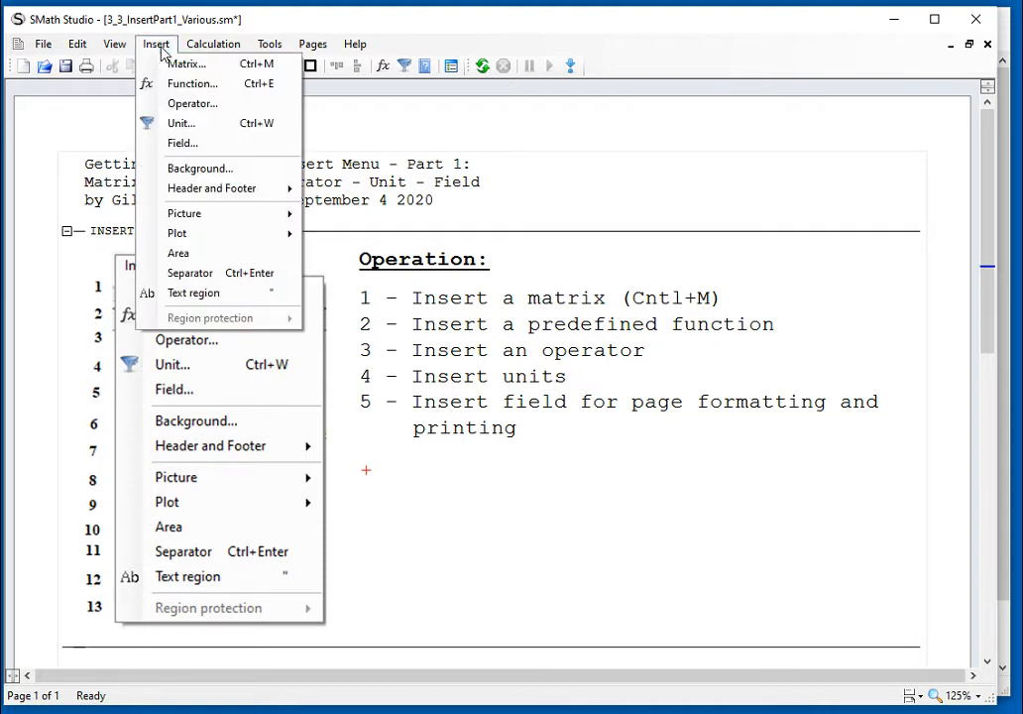
pyautogui.click(183, 64)
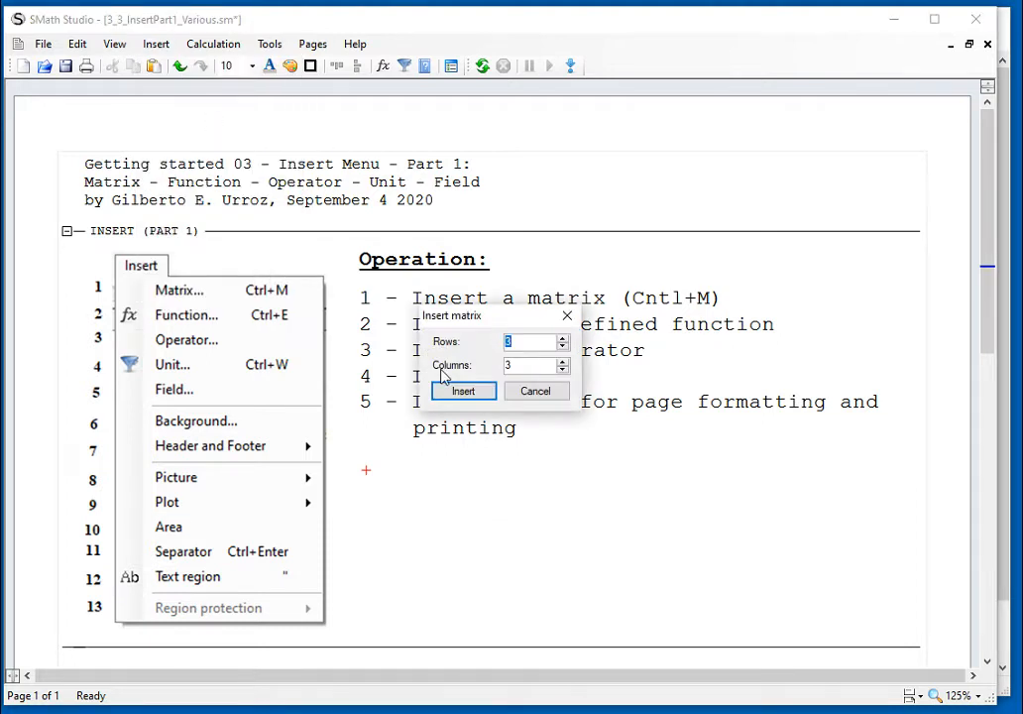
pyautogui.moveTo(507, 317); pyautogui.dragTo(831, 494)
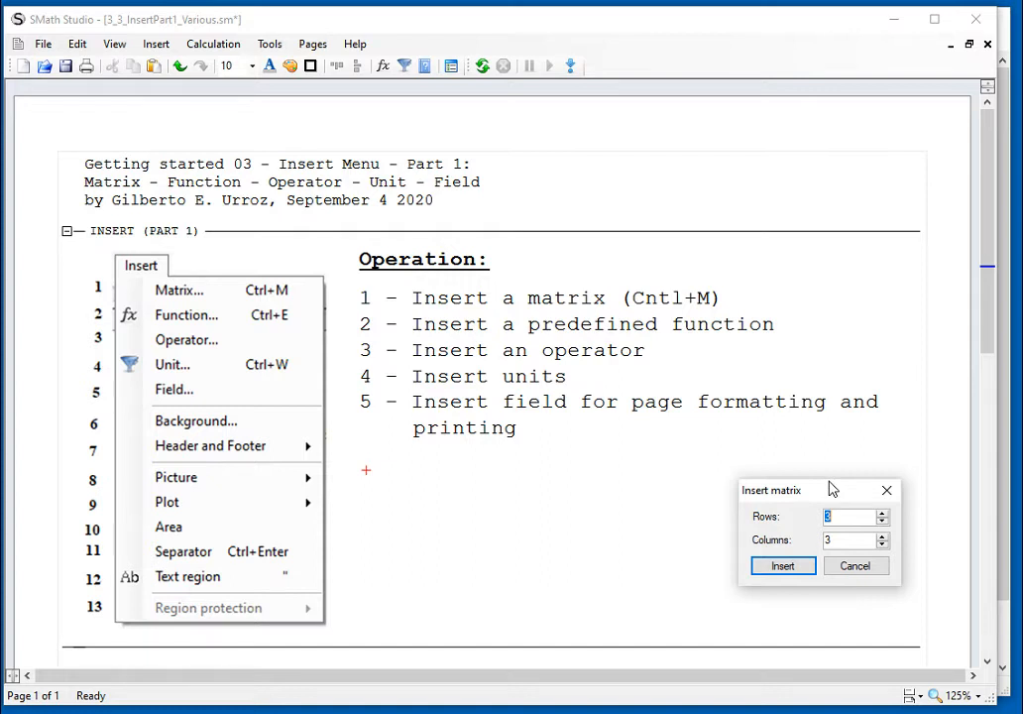
pyautogui.click(802, 572)
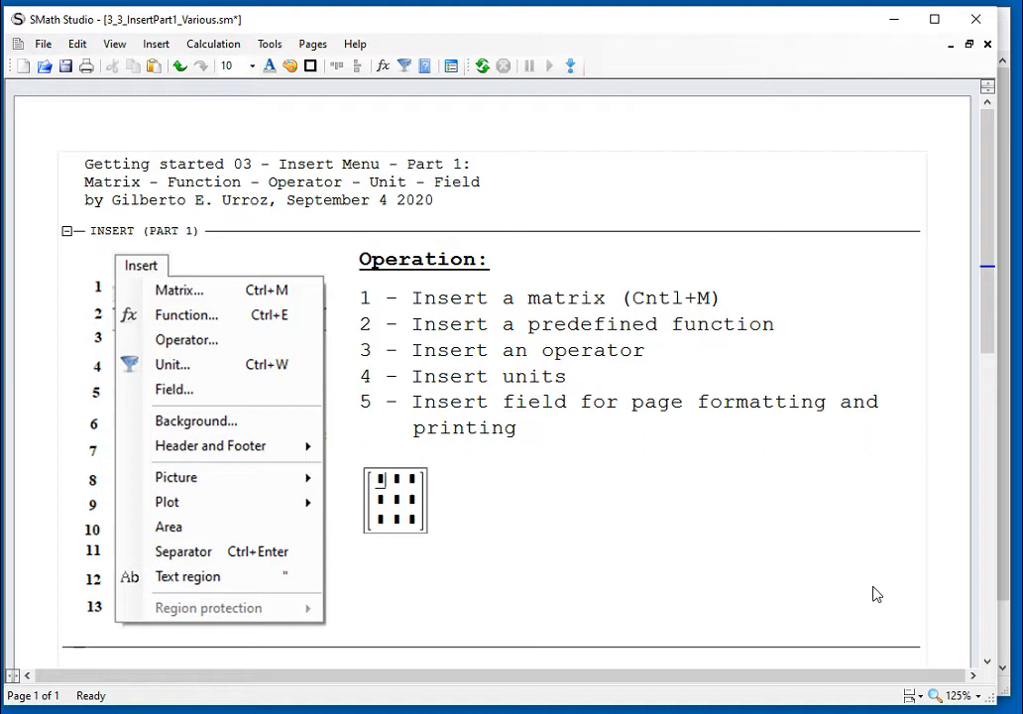
# - Fill the matrix's first row with 2, -5, 0 and its second row with -1, 5, -8
pyautogui.write('2')
pyautogui.press('Tab')
pyautogui.write('-5')
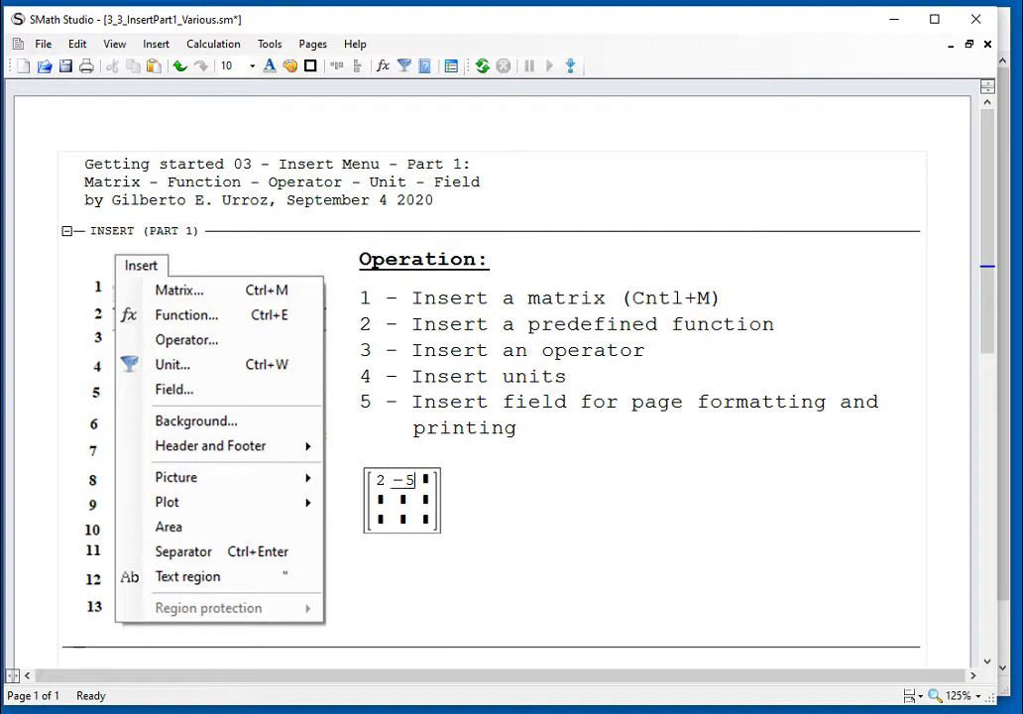
pyautogui.click(426, 480)
pyautogui.write('0')
pyautogui.click(380, 499)
pyautogui.write('-1')
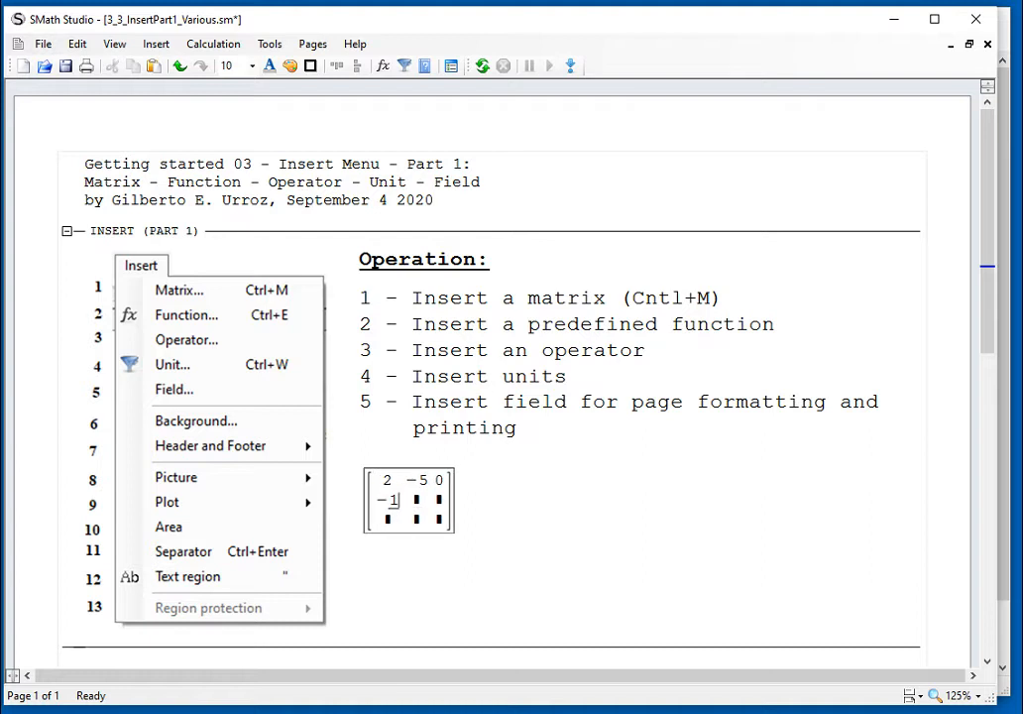
pyautogui.click(416, 500)
pyautogui.write('5')
pyautogui.click(439, 499)
pyautogui.write('-8')
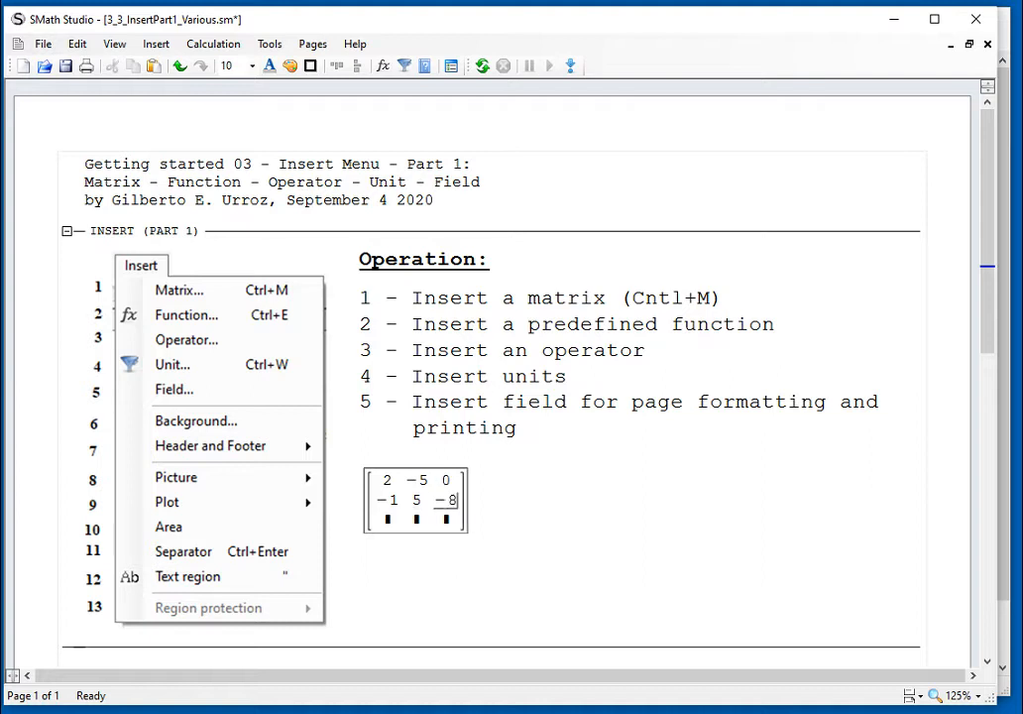
# - Fill the matrix's third row with 5, 3, 1 and leave the matrix
pyautogui.click(387, 519)
pyautogui.write('5')
pyautogui.click(416, 520)
pyautogui.write('3')
pyautogui.click(446, 519)
pyautogui.write('1')
pyautogui.click(731, 562)
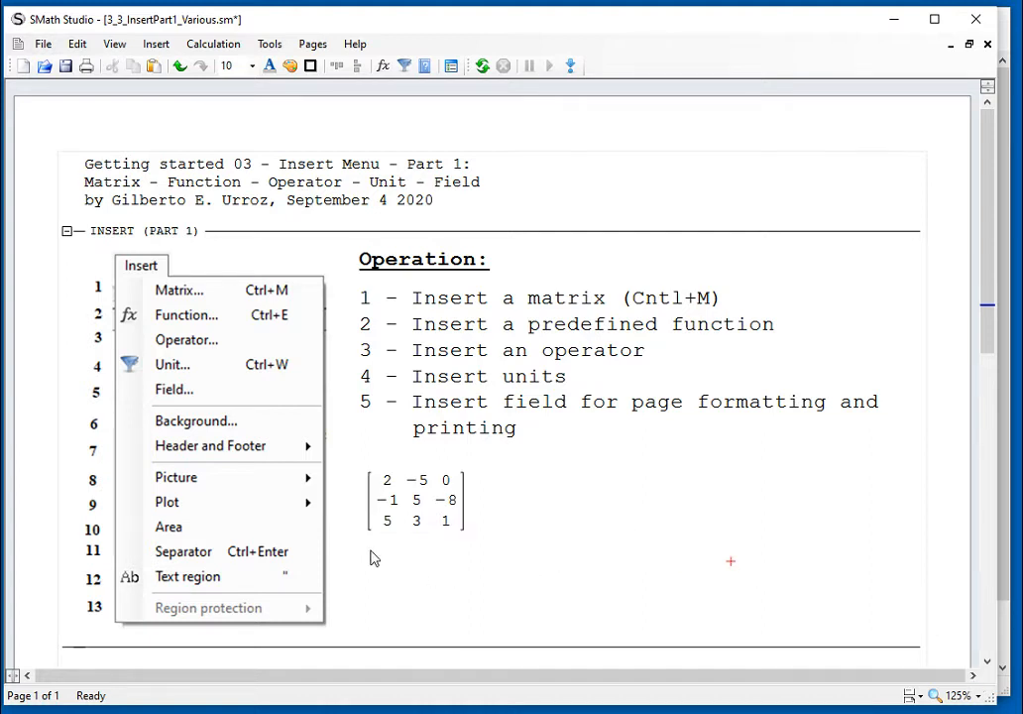
# - Start a definition of variable A beside the matrix, and cut the whole matrix from its place
pyautogui.click(527, 489)
pyautogui.hotkey('shift', "'")
pyautogui.write(':=')
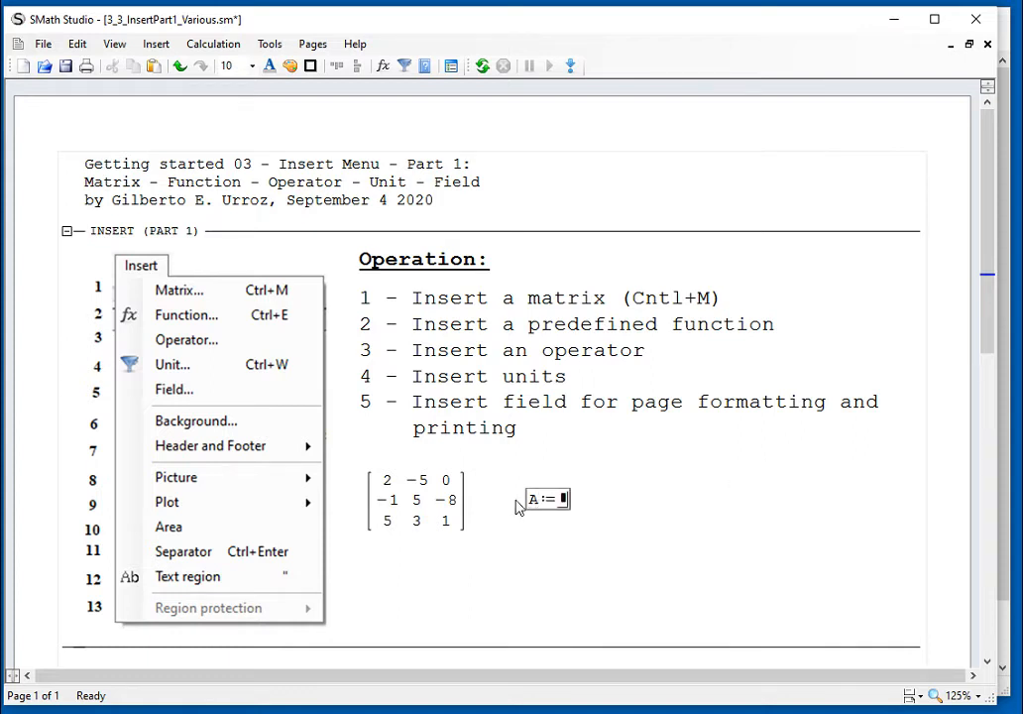
pyautogui.click(370, 483)
pyautogui.moveTo(371, 483); pyautogui.dragTo(378, 484)
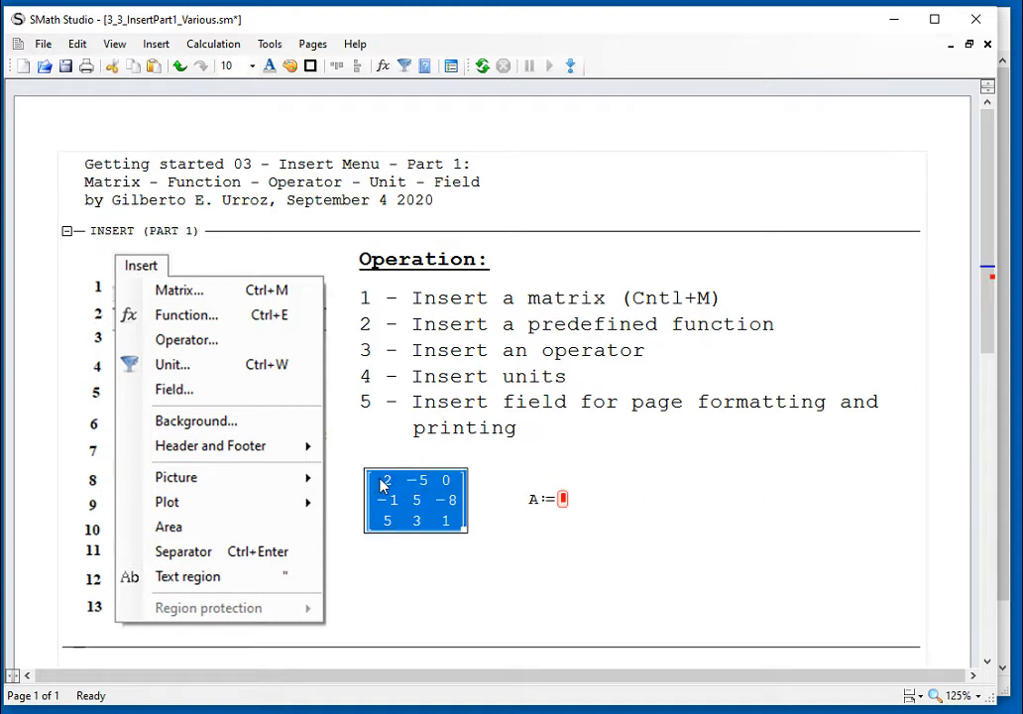
pyautogui.hotkey('ctrl', 'x')
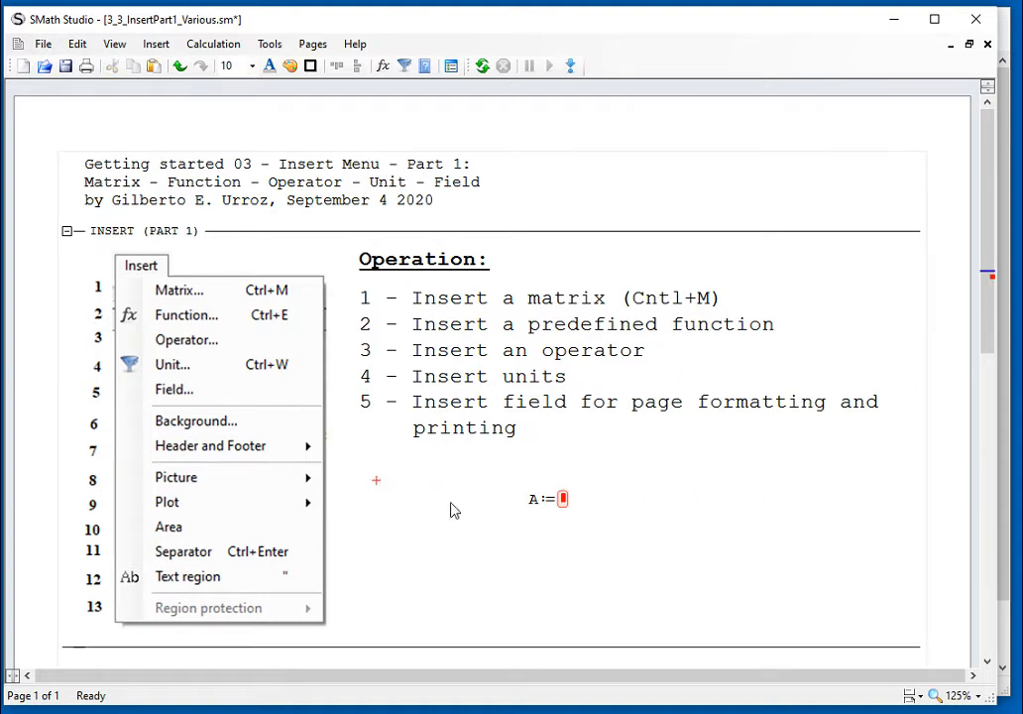
pyautogui.click(563, 502)
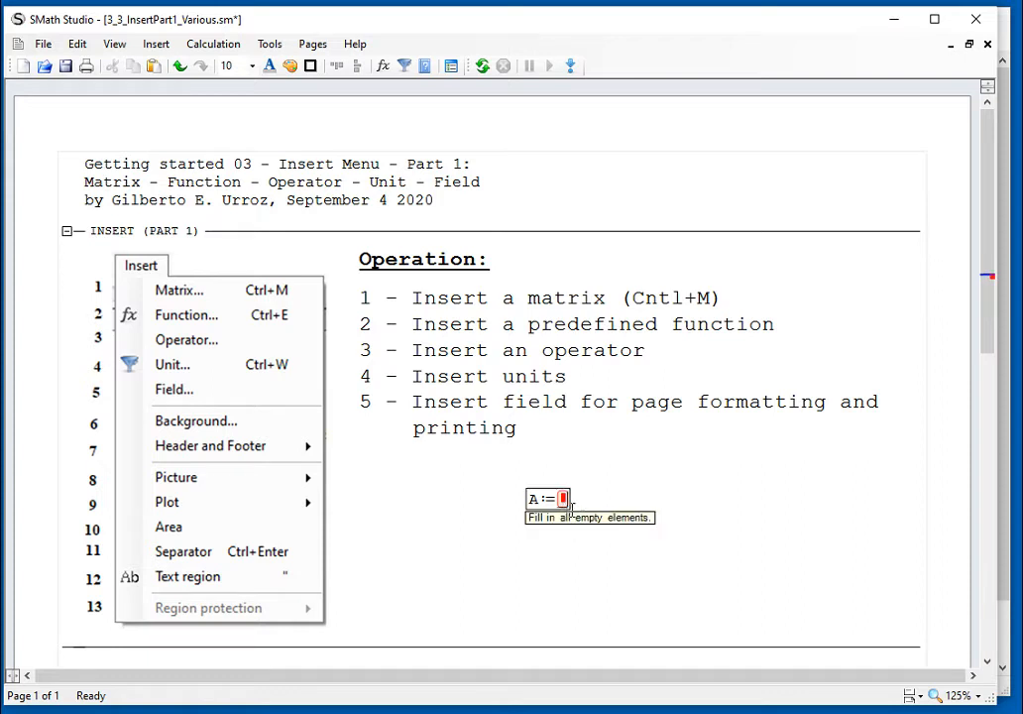
pyautogui.click(728, 492)
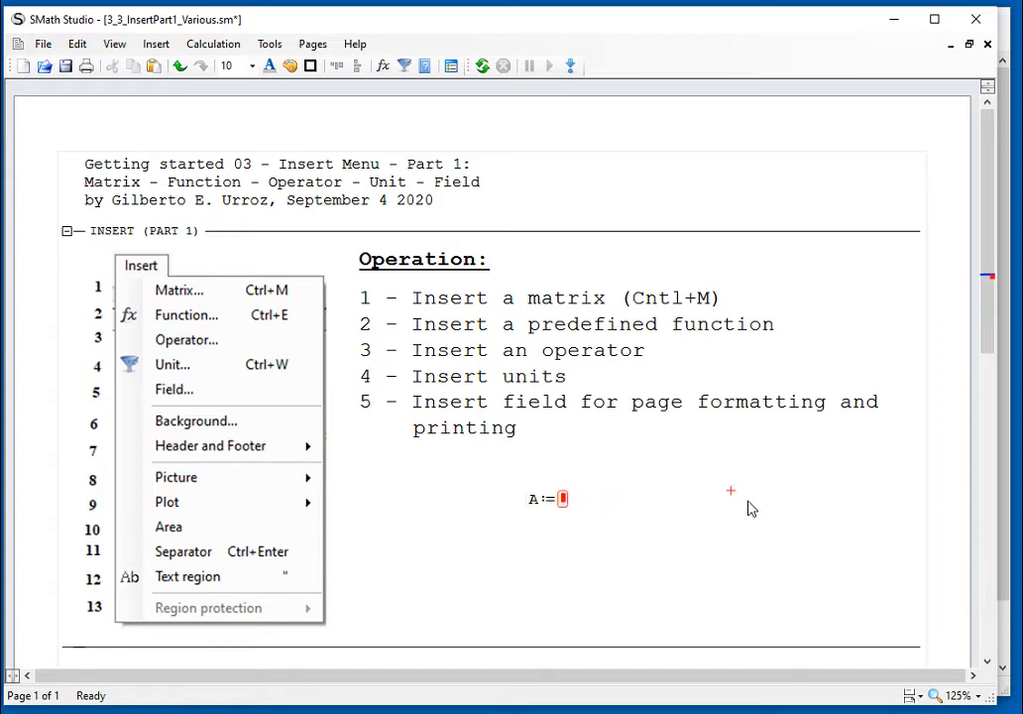
pyautogui.hotkey('ctrl', 'v')
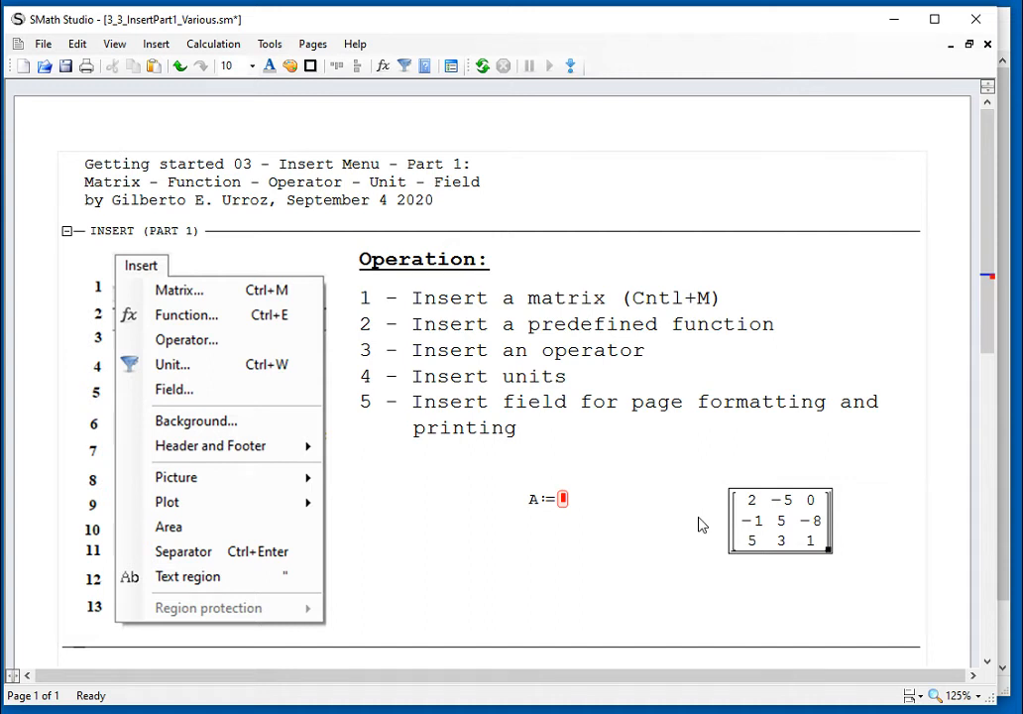
pyautogui.hotkey('ctrl', 'z')
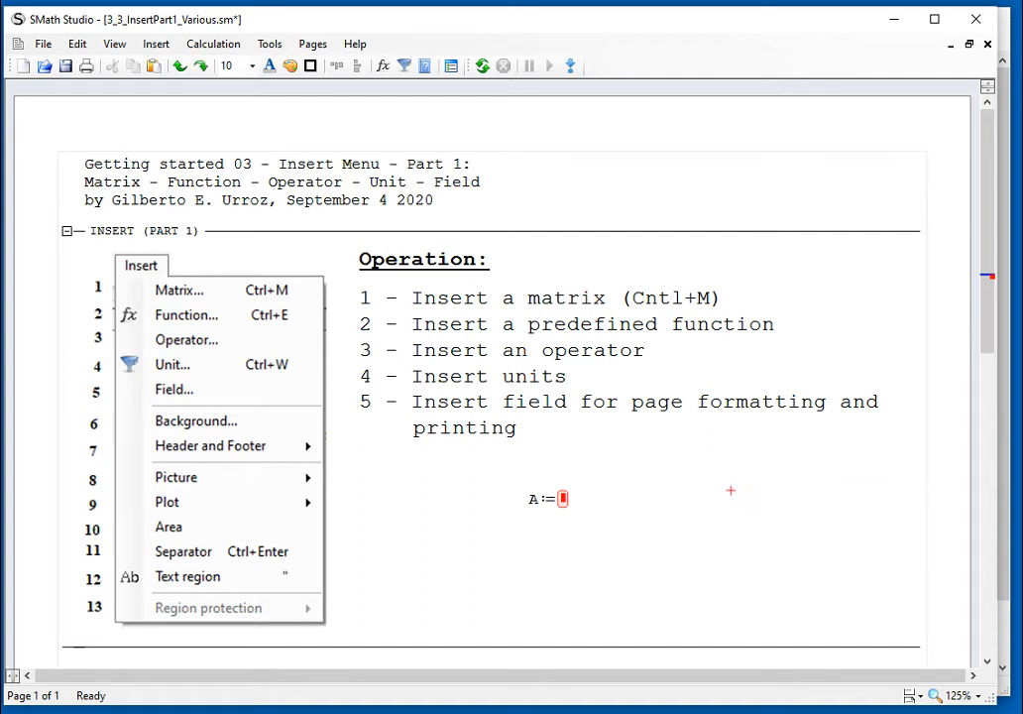
# - Paste the cut matrix as the value of A and move the definition beneath the start of the operations list
pyautogui.click(565, 506)
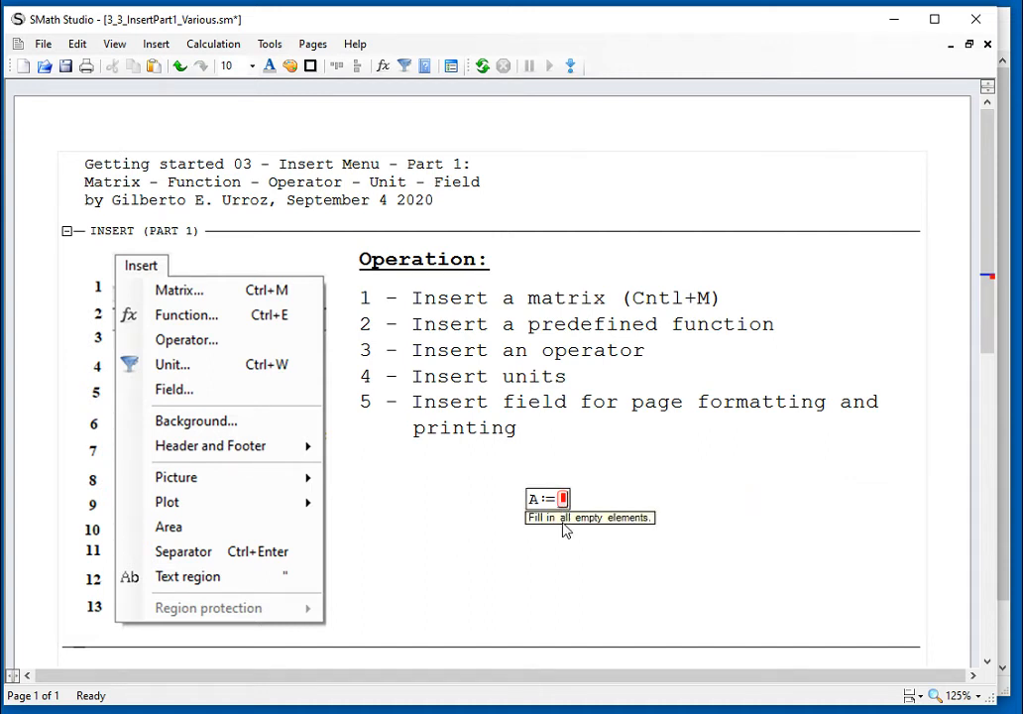
pyautogui.hotkey('ctrl', 'v')
pyautogui.click(709, 510)
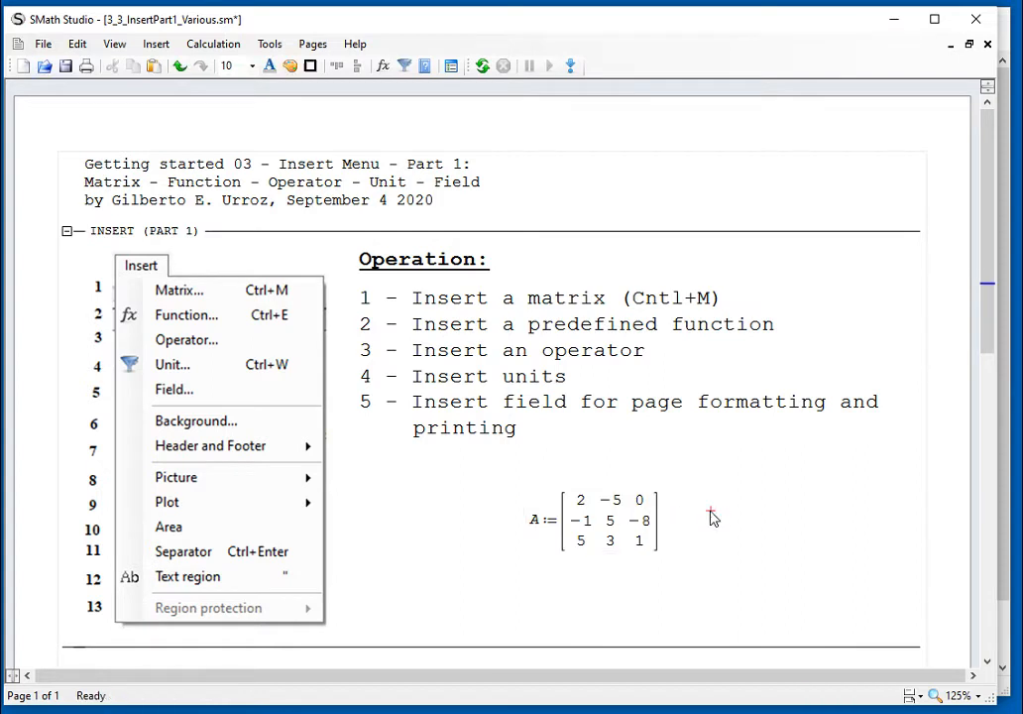
pyautogui.moveTo(710, 551); pyautogui.dragTo(436, 527)
pyautogui.click(649, 520)
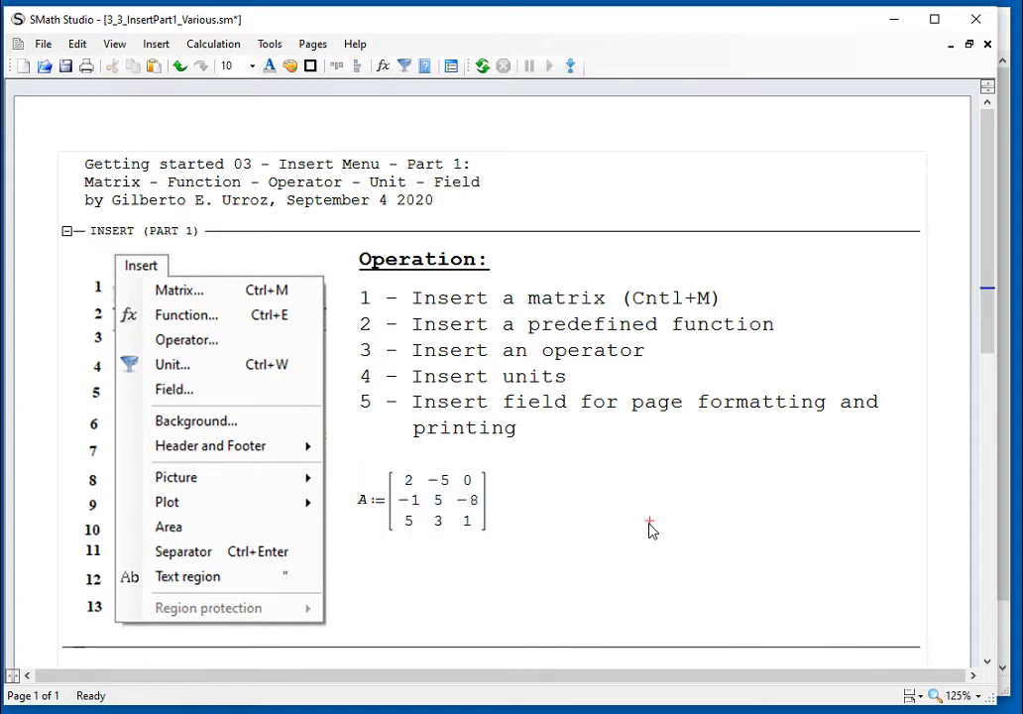
pyautogui.moveTo(360, 298); pyautogui.dragTo(724, 315)
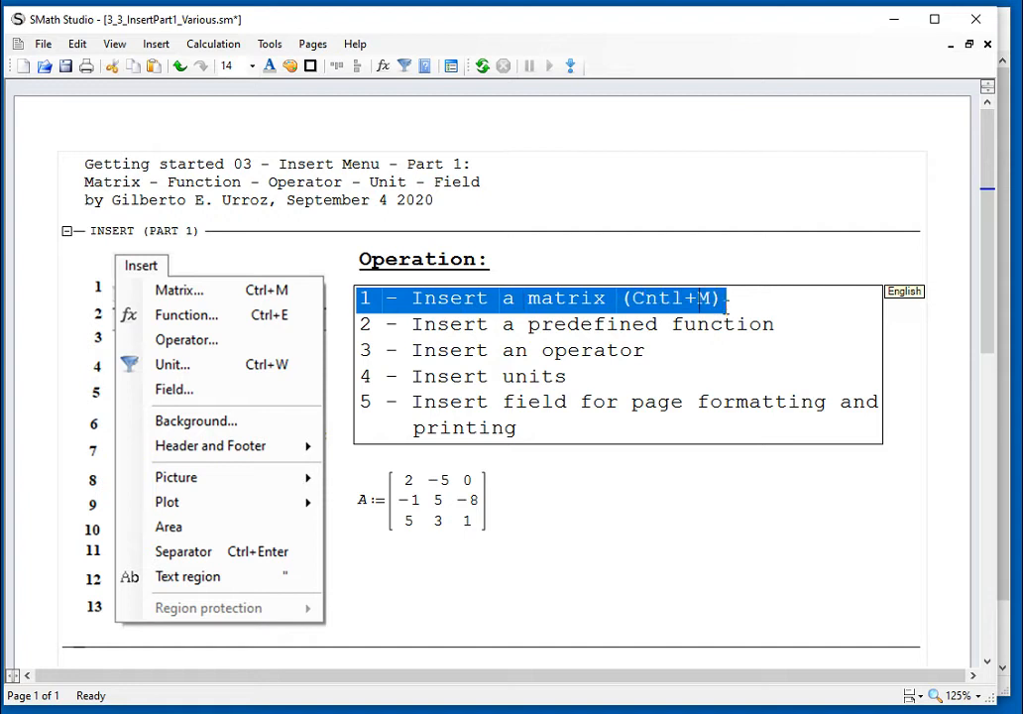
pyautogui.click(725, 581)
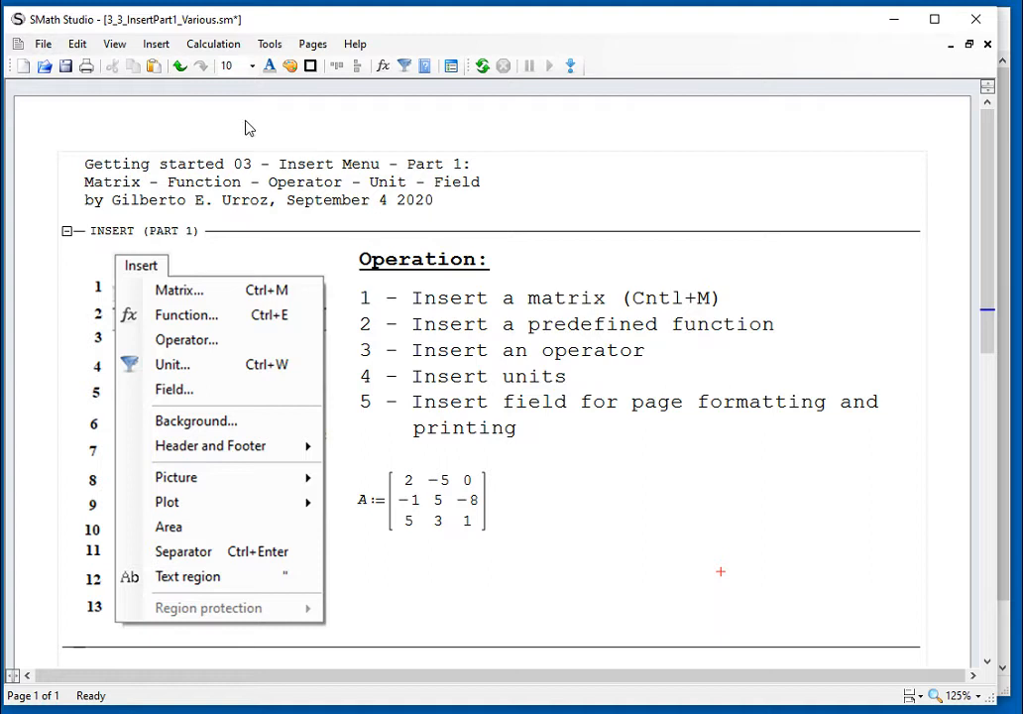
# - Examine the predefined functions in the Hyperbolic category, and close the function list without inserting any
pyautogui.click(155, 46)
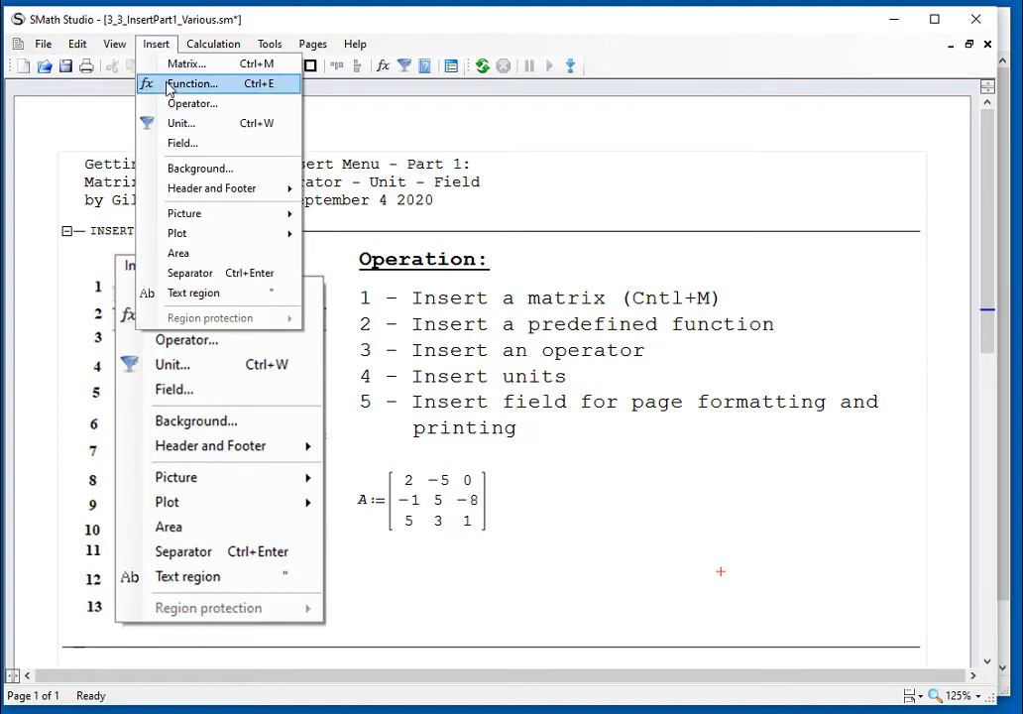
pyautogui.click(164, 85)
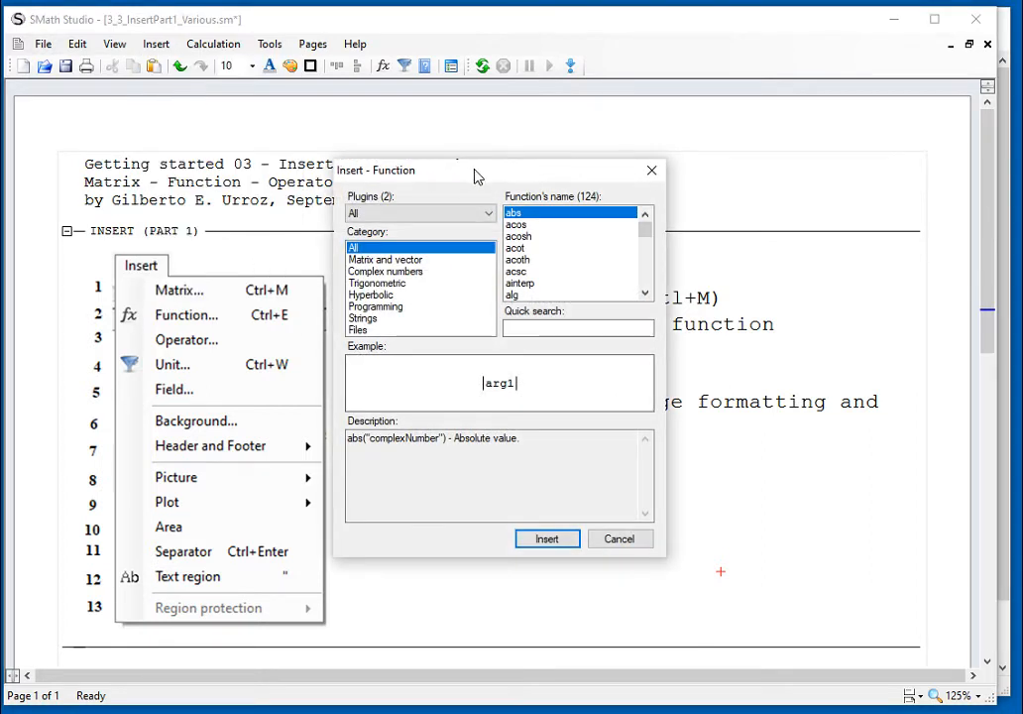
pyautogui.moveTo(475, 175); pyautogui.dragTo(706, 107)
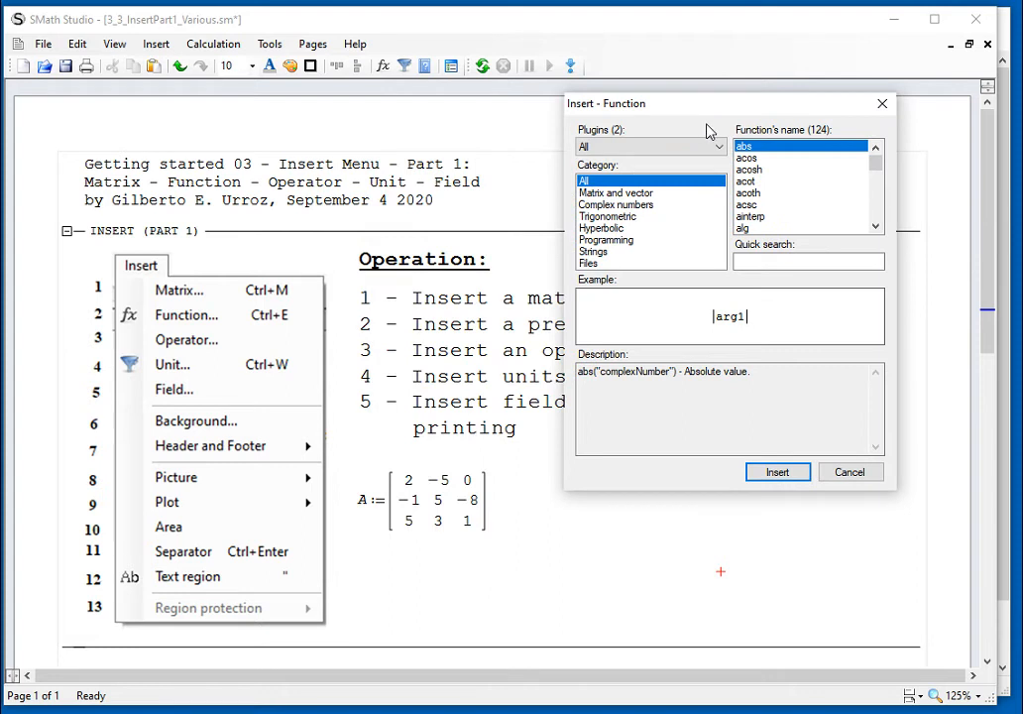
pyautogui.click(639, 229)
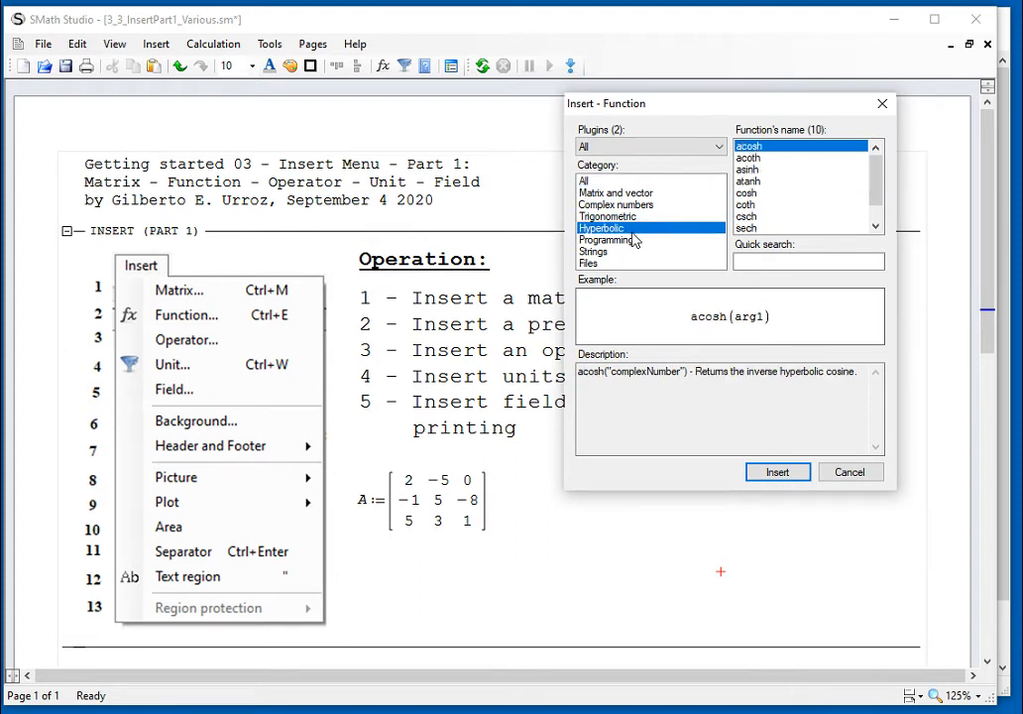
pyautogui.click(876, 224)
pyautogui.click(876, 224)
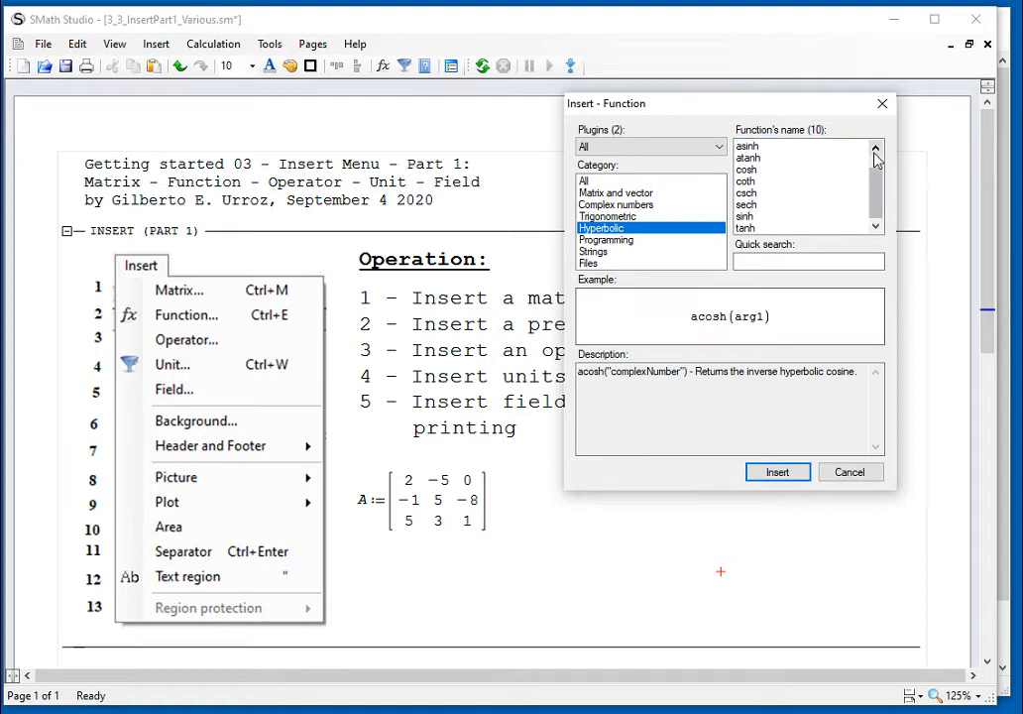
pyautogui.click(875, 150)
pyautogui.click(876, 150)
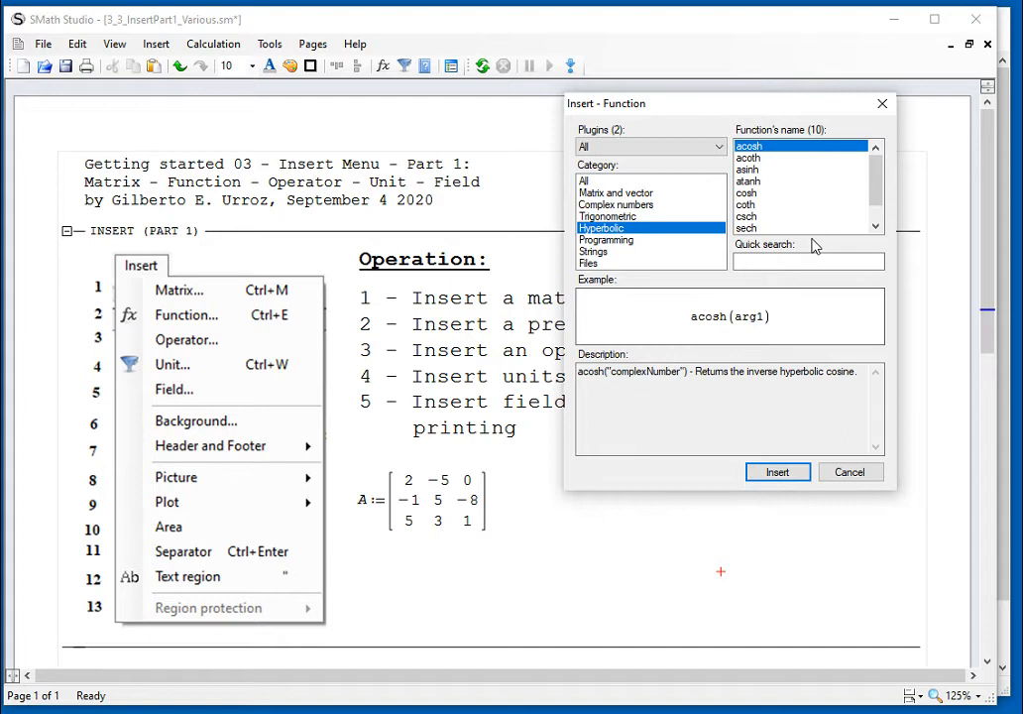
pyautogui.moveTo(785, 109); pyautogui.dragTo(784, 39)
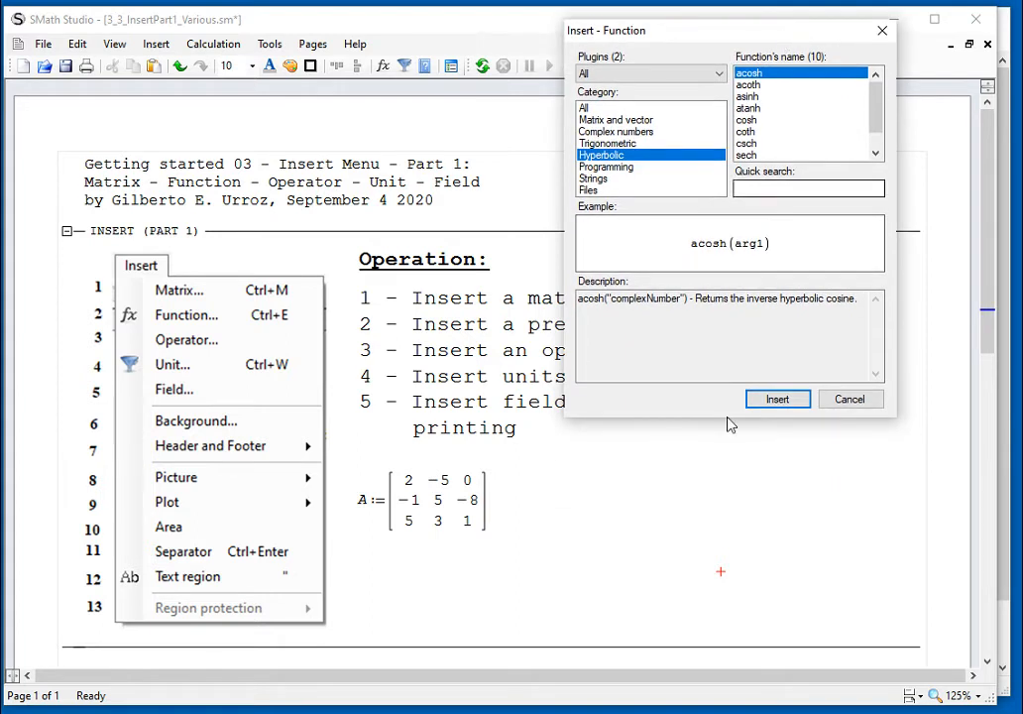
pyautogui.click(558, 500)
pyautogui.click(858, 403)
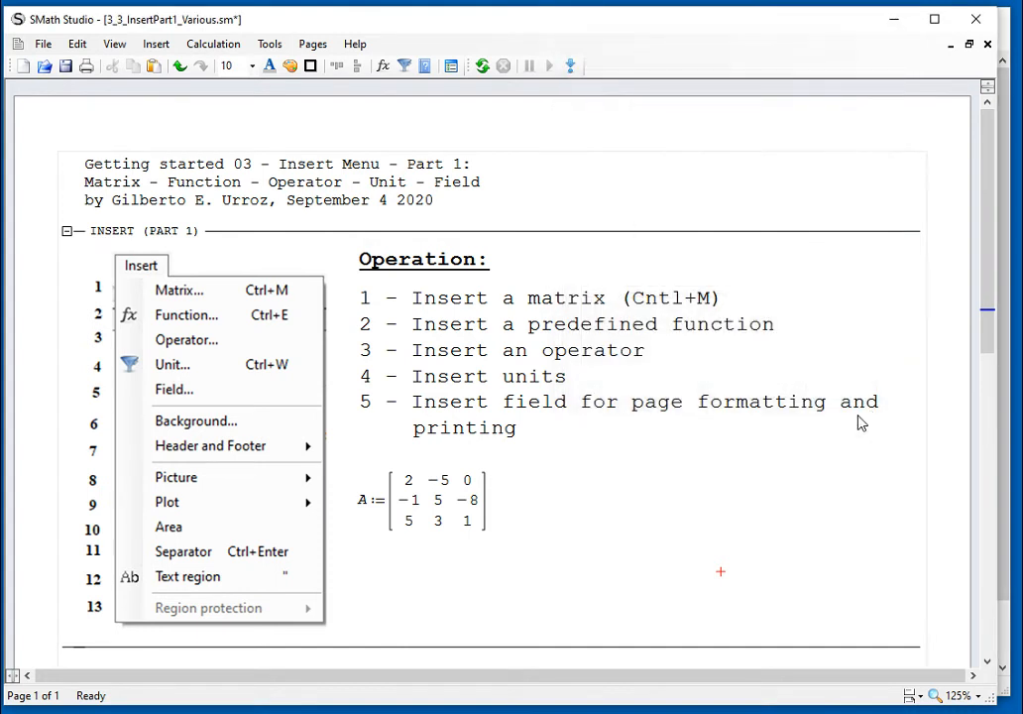
# - Insert the predefined Hyperbolic function cosh beside the definition of A and evaluate it for 3.5
pyautogui.click(548, 490)
pyautogui.click(156, 43)
pyautogui.click(177, 85)
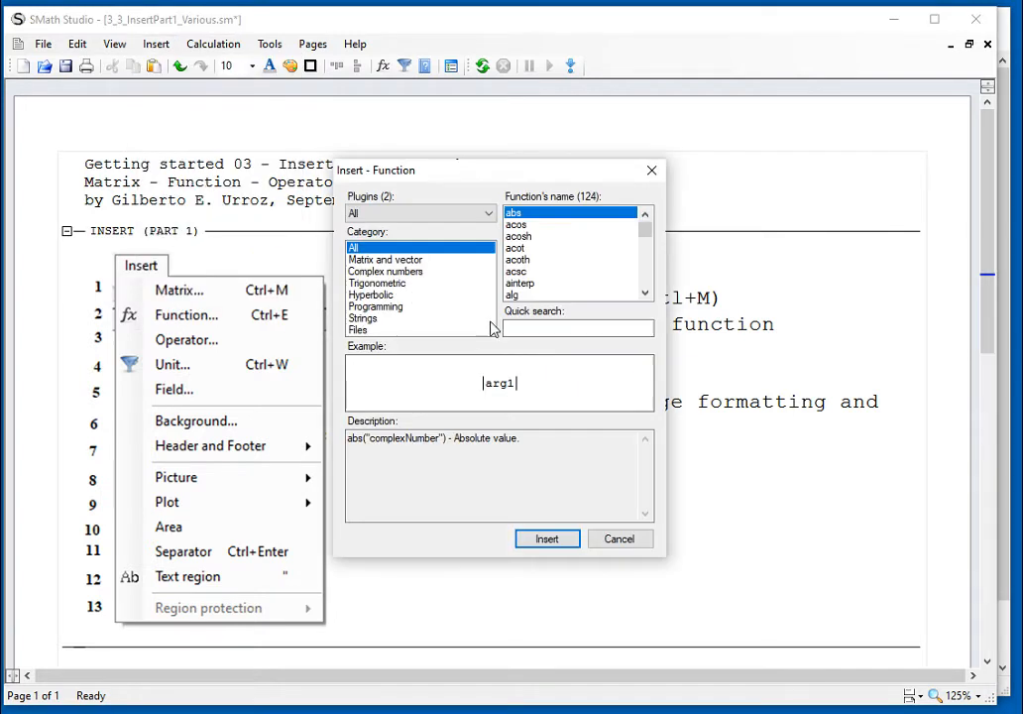
pyautogui.click(382, 295)
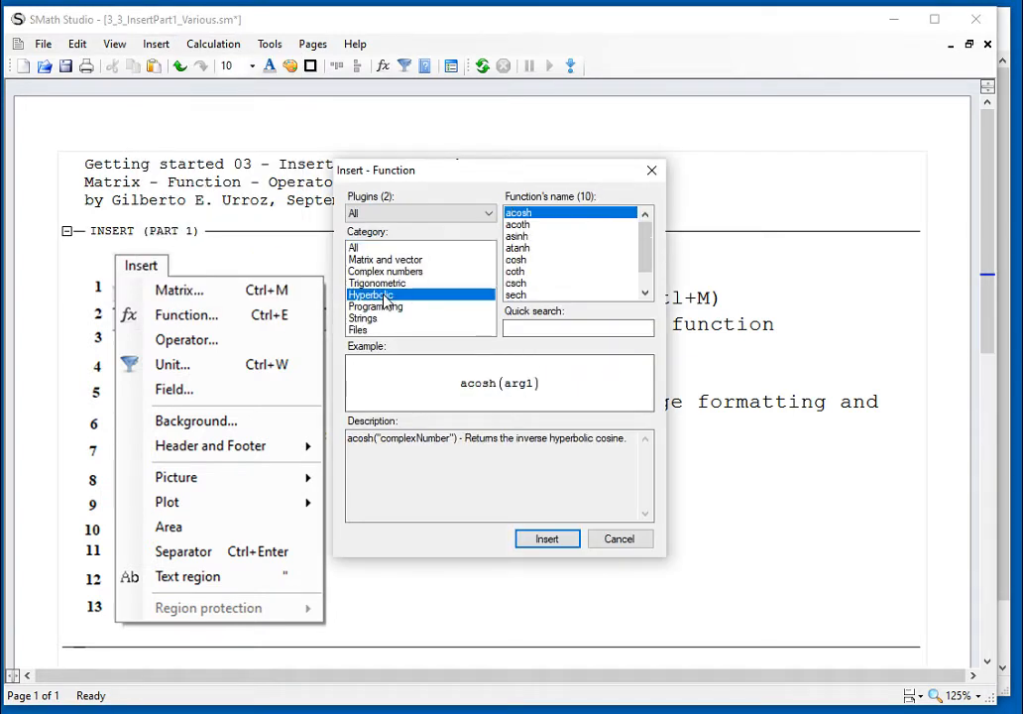
pyautogui.click(520, 259)
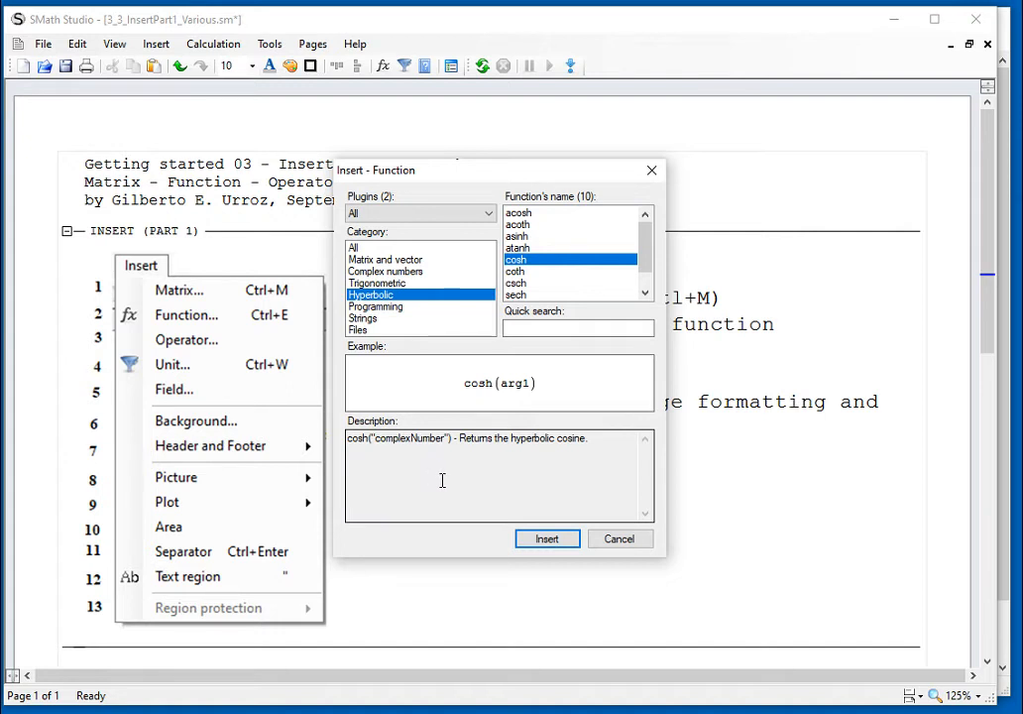
pyautogui.click(547, 538)
pyautogui.write('3/5')
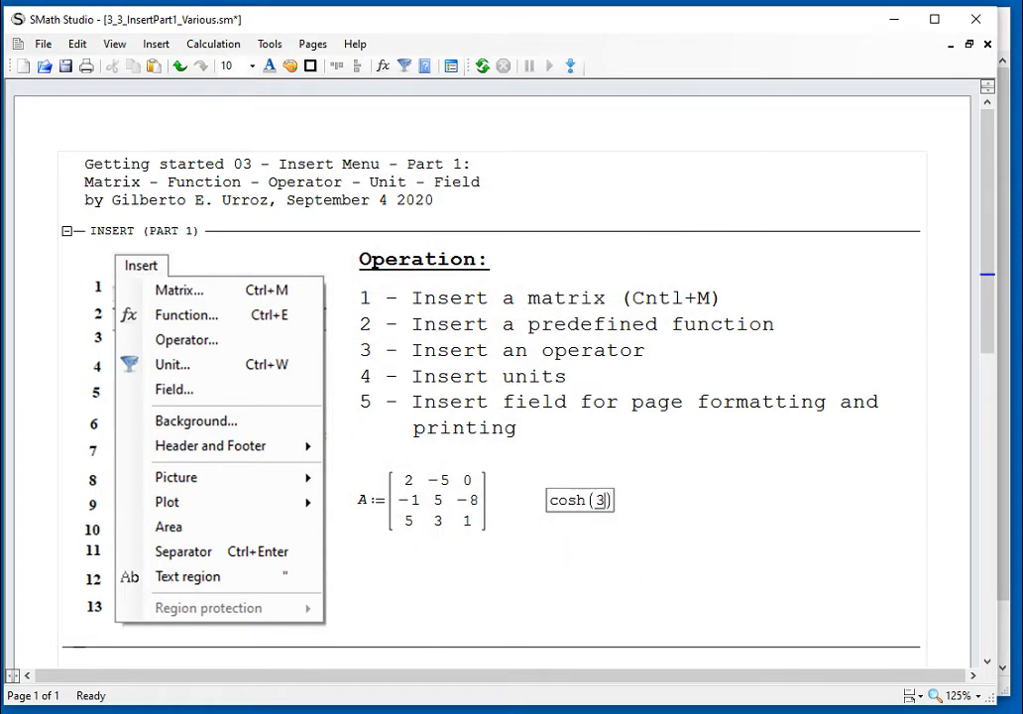
pyautogui.press('BackSpace')
pyautogui.press('BackSpace')
pyautogui.write('.5)=16.5728')
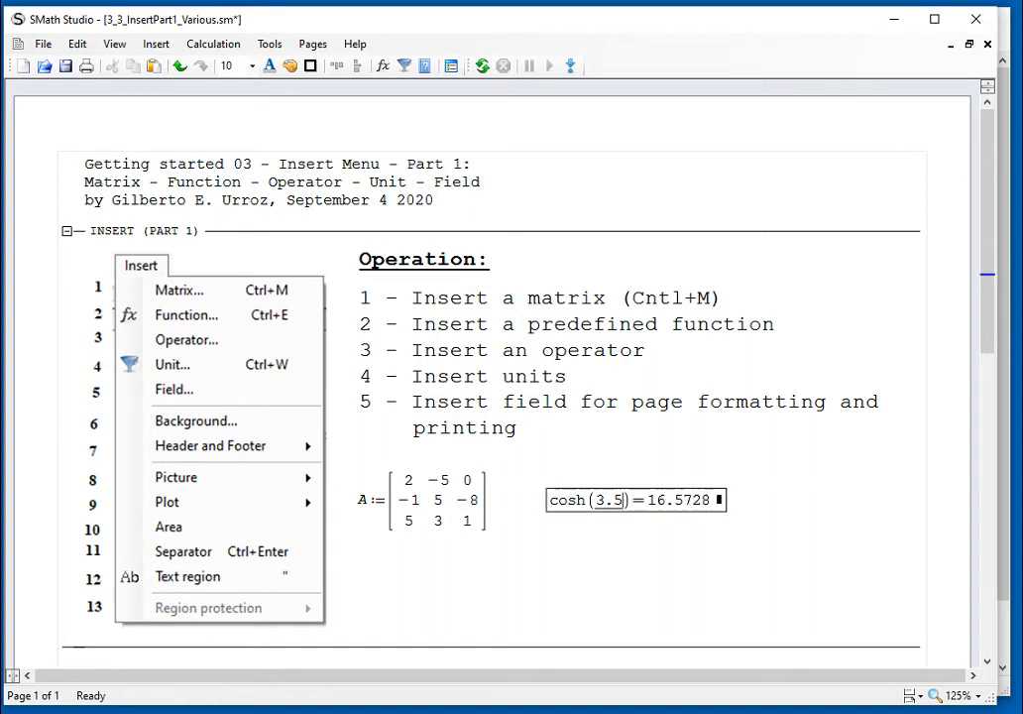
pyautogui.click(599, 562)
# - Evaluate cosh for the complex argument 3+5·i beneath the existing cosh(3.5) evaluation
pyautogui.click(550, 533)
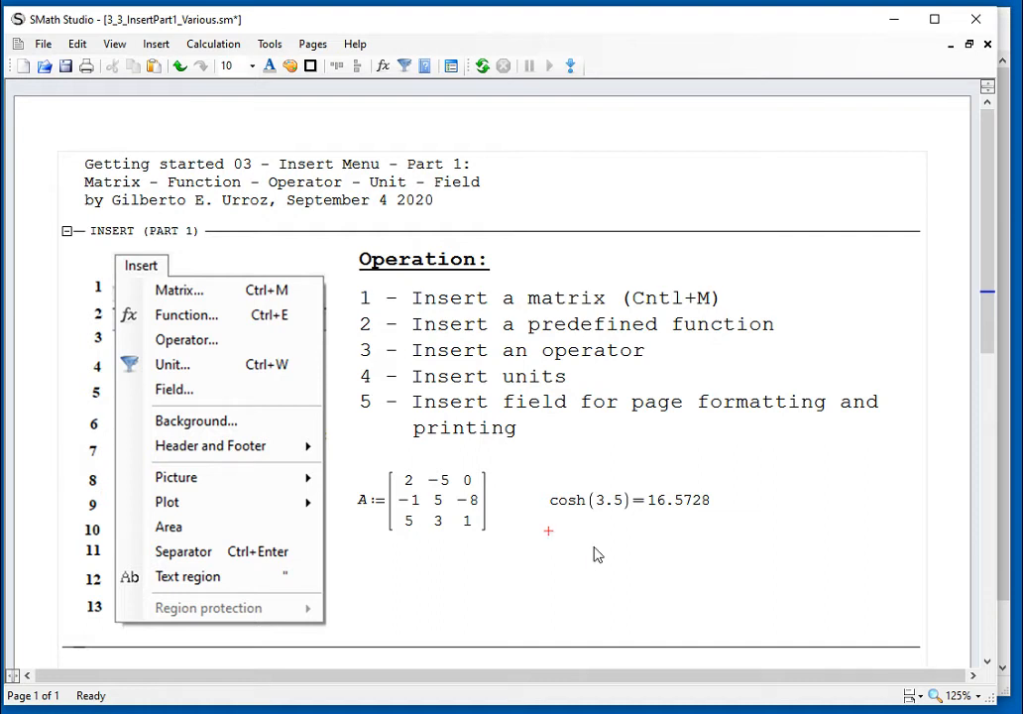
pyautogui.write('cosh(3+5')
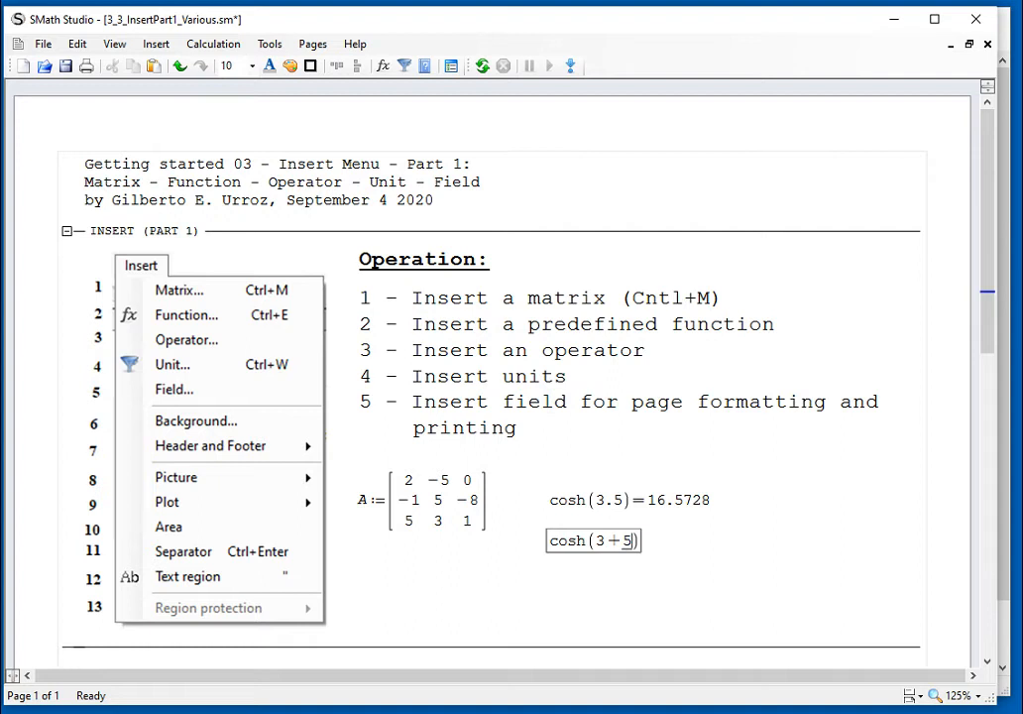
pyautogui.write('*i')
pyautogui.write('=2.8558−9.6064·i')
pyautogui.click(659, 571)
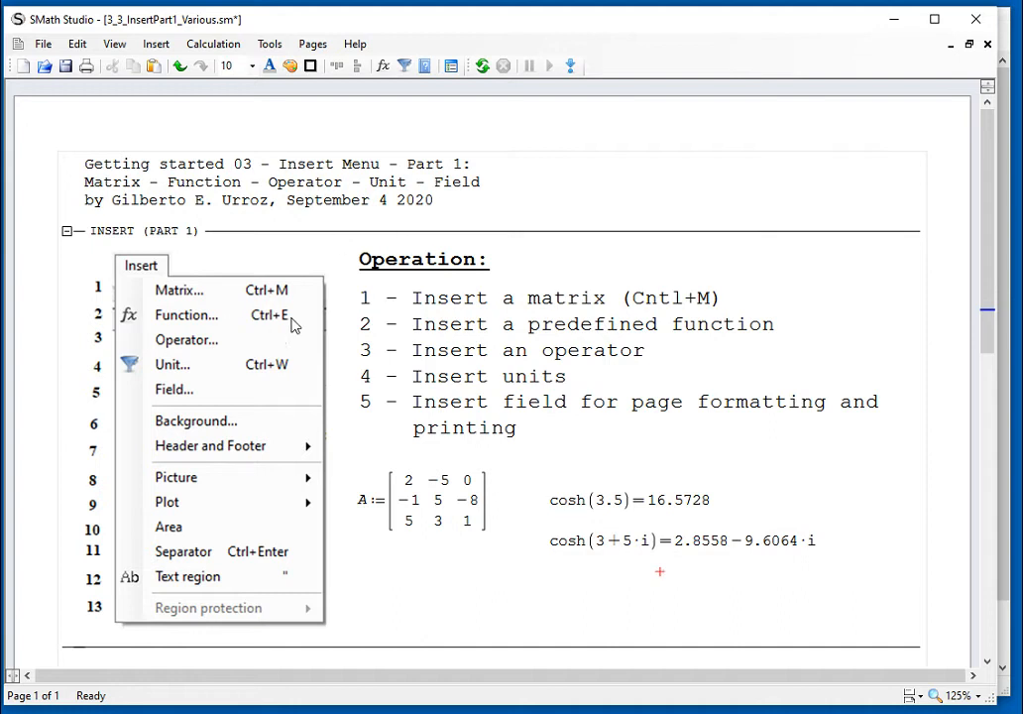
pyautogui.moveTo(363, 324); pyautogui.dragTo(783, 326)
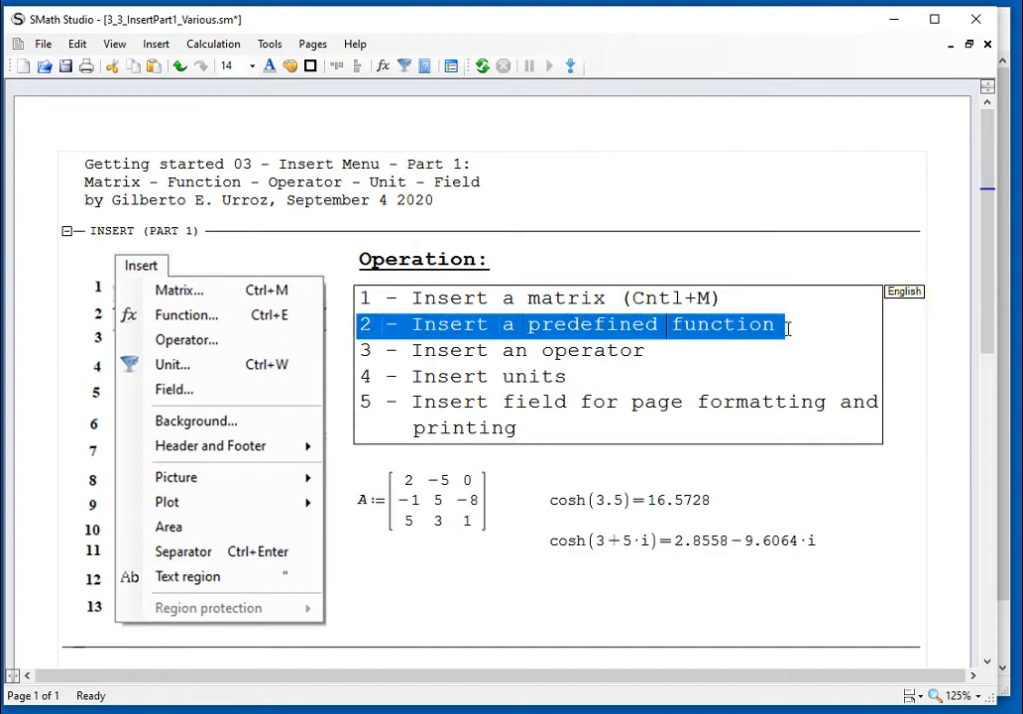
pyautogui.click(806, 358)
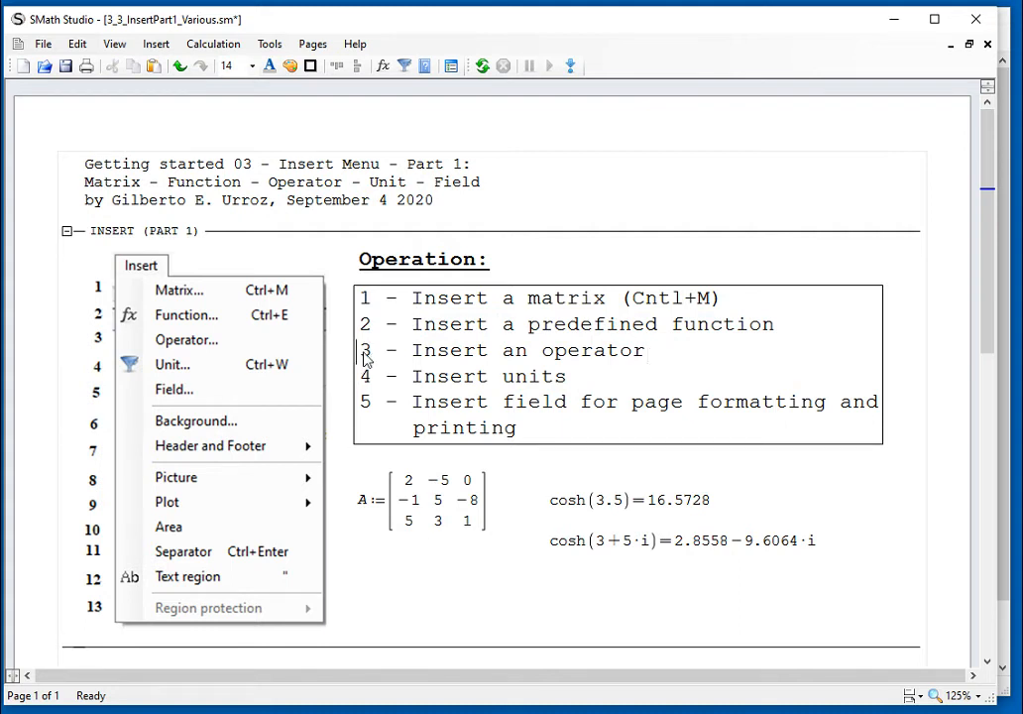
pyautogui.moveTo(359, 352); pyautogui.dragTo(571, 359)
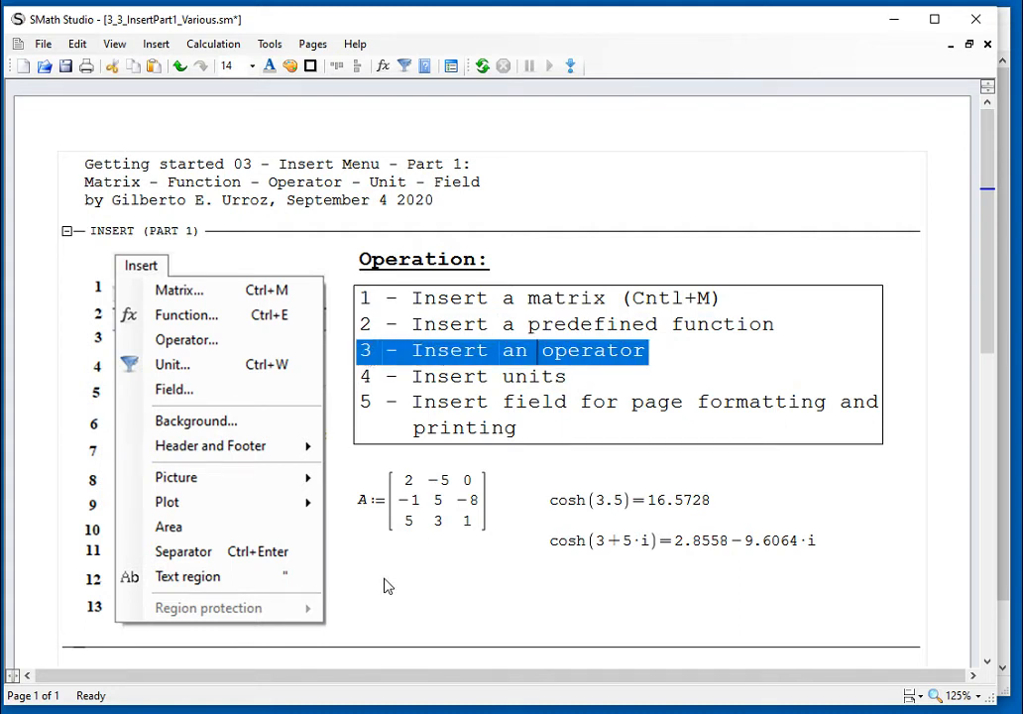
# - Examine the list of insertable operators, close it without inserting any, and briefly show the symbol palettes beside the worksheet
pyautogui.click(374, 589)
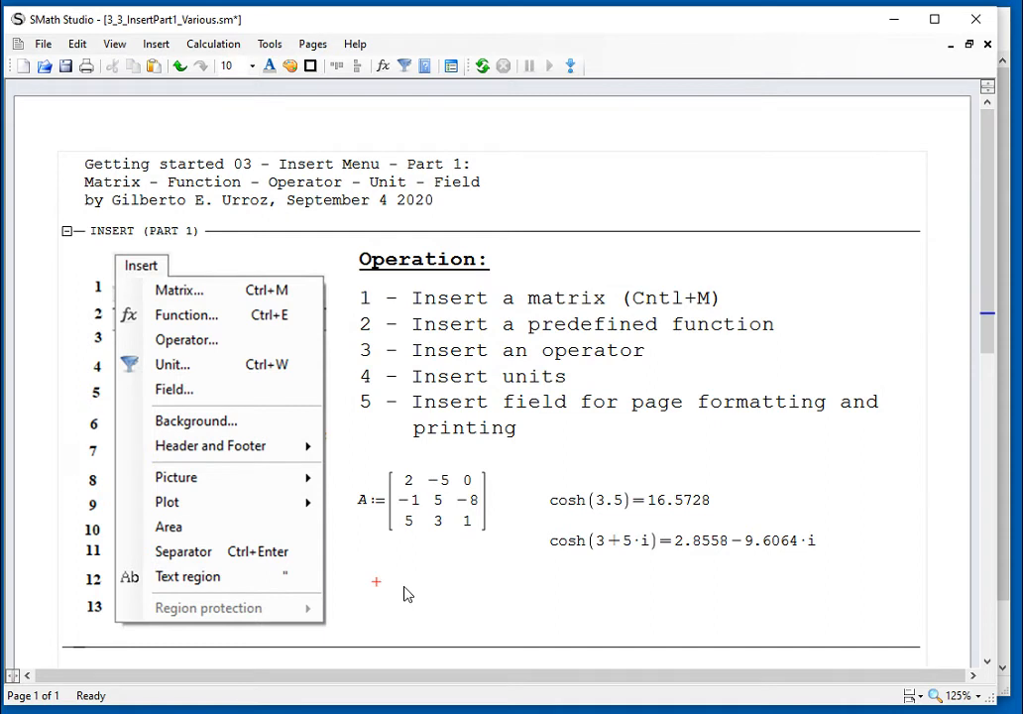
pyautogui.click(155, 44)
pyautogui.click(191, 103)
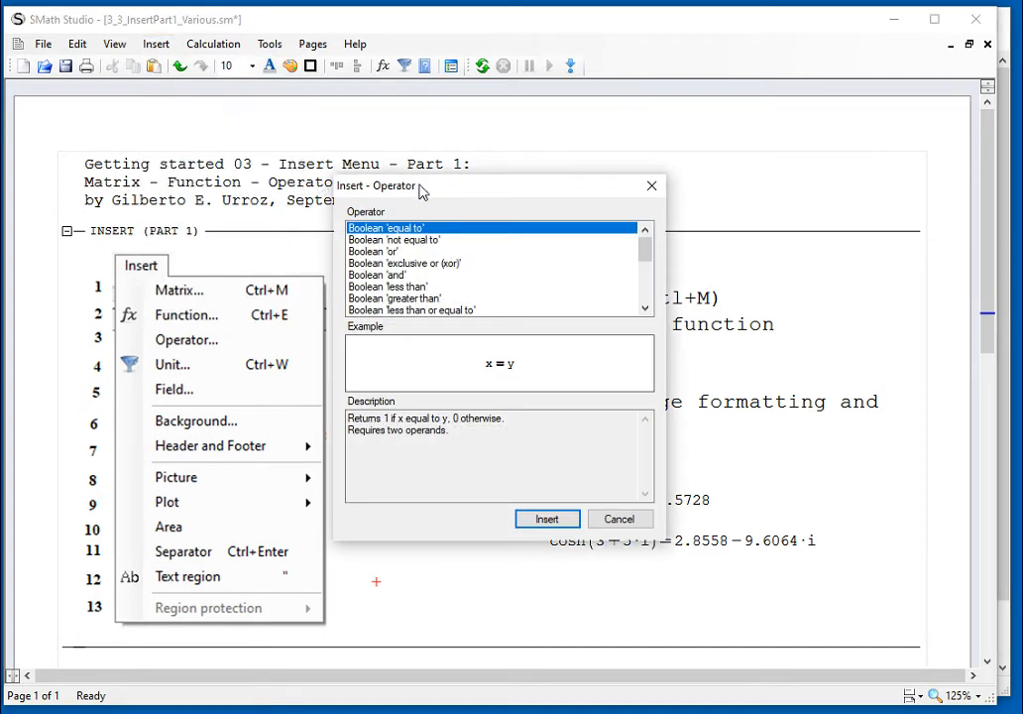
pyautogui.moveTo(466, 196); pyautogui.dragTo(678, 130)
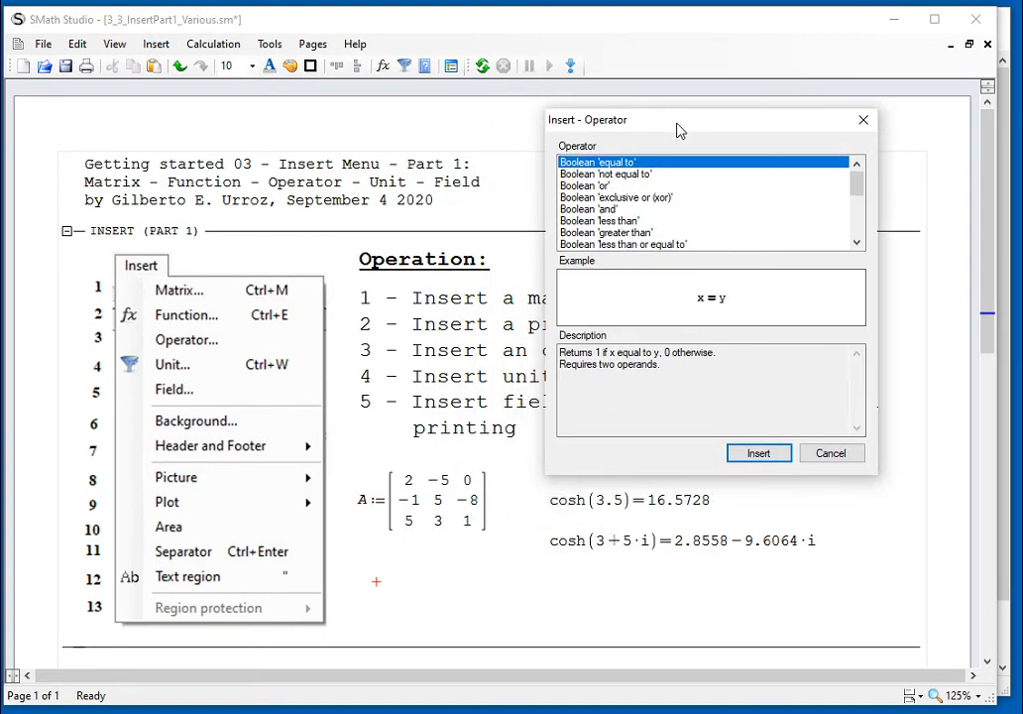
pyautogui.click(857, 227)
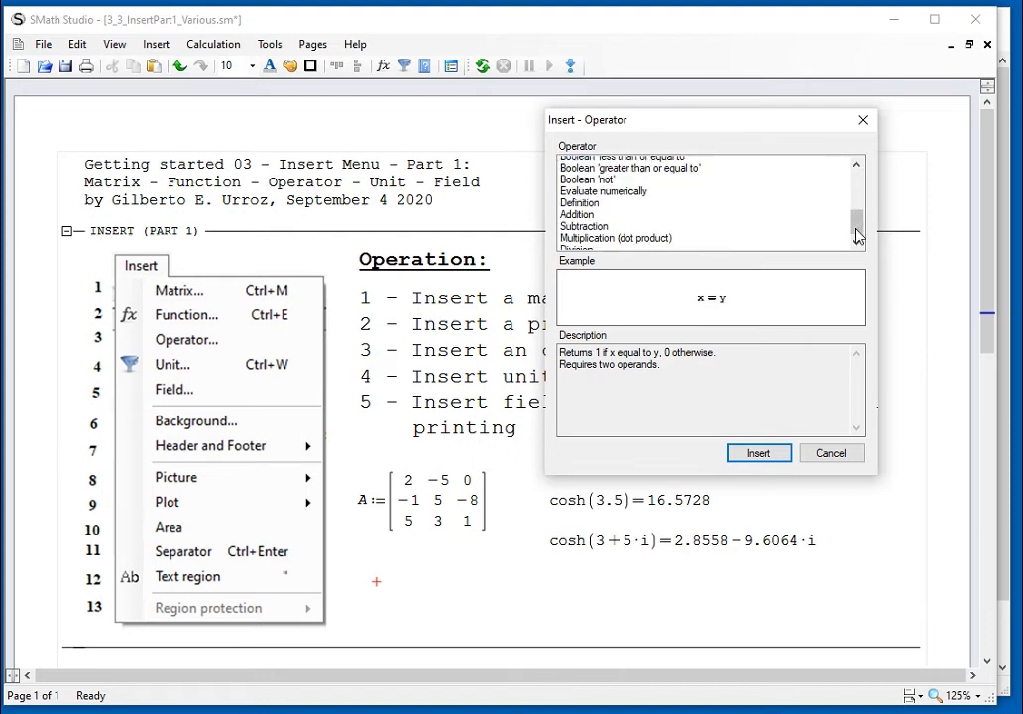
pyautogui.click(859, 238)
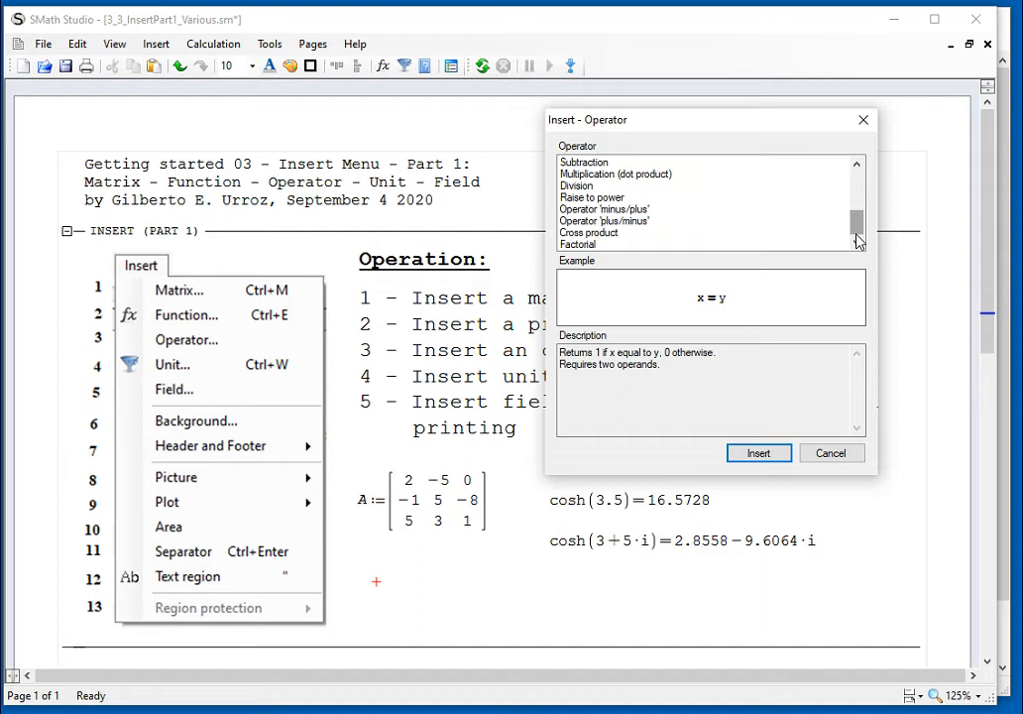
pyautogui.moveTo(849, 204); pyautogui.dragTo(858, 183)
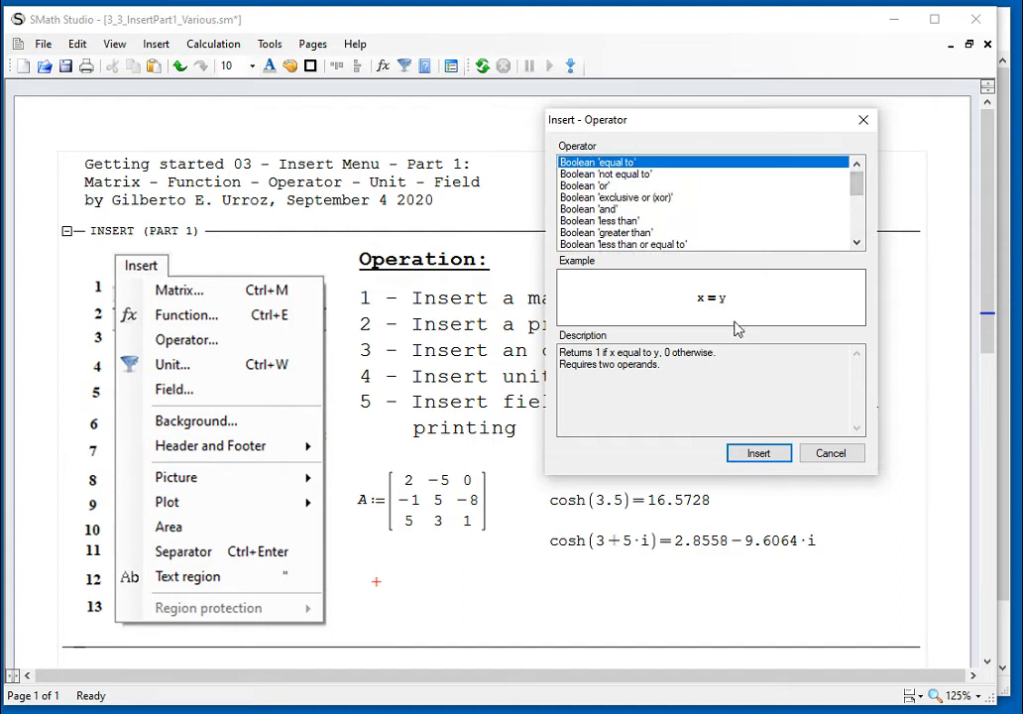
pyautogui.click(867, 121)
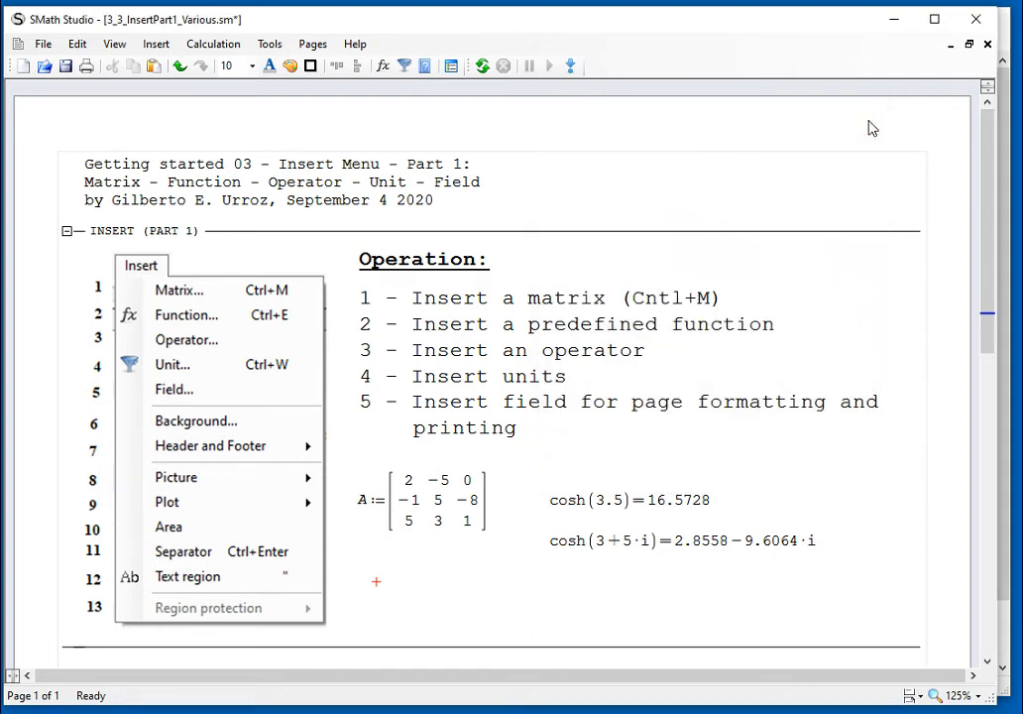
pyautogui.click(451, 66)
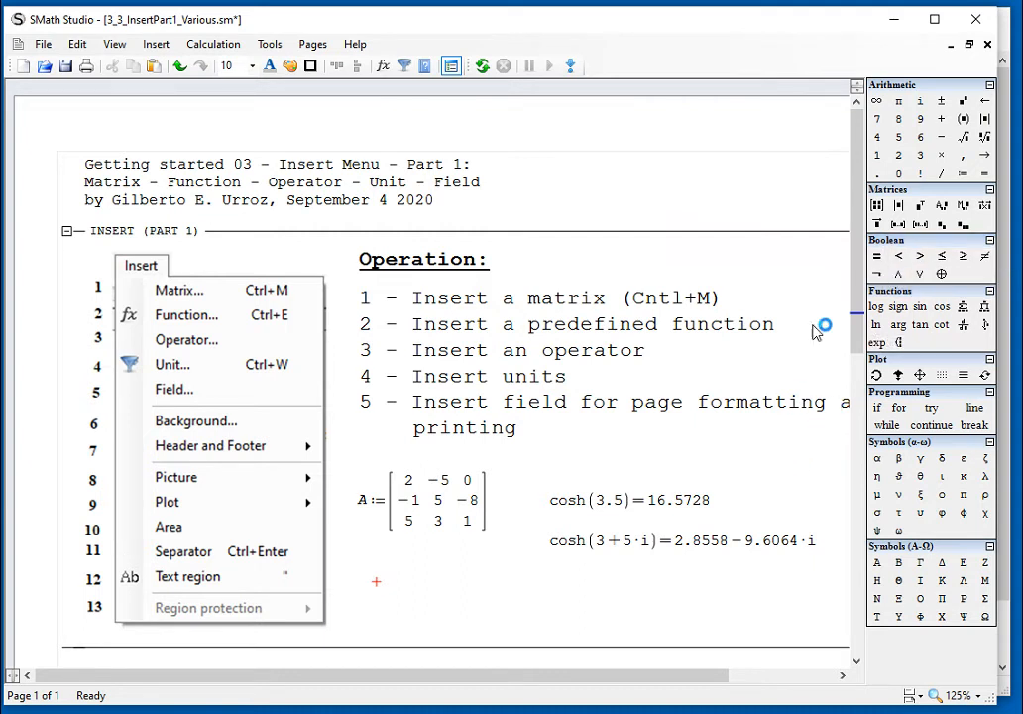
pyautogui.click(451, 66)
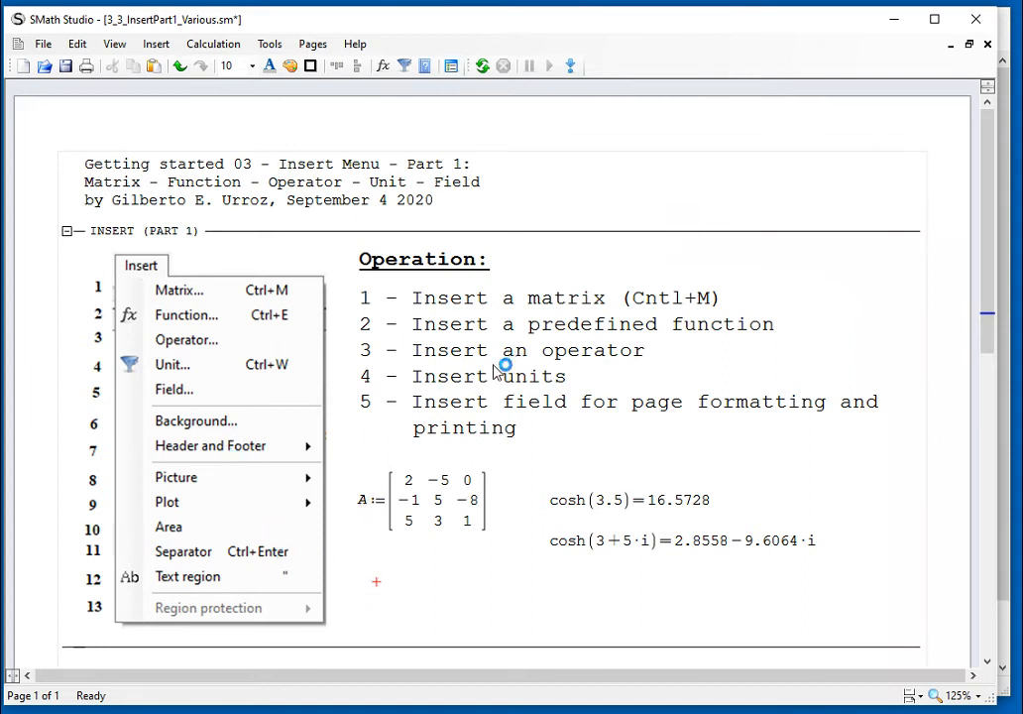
pyautogui.click(368, 379)
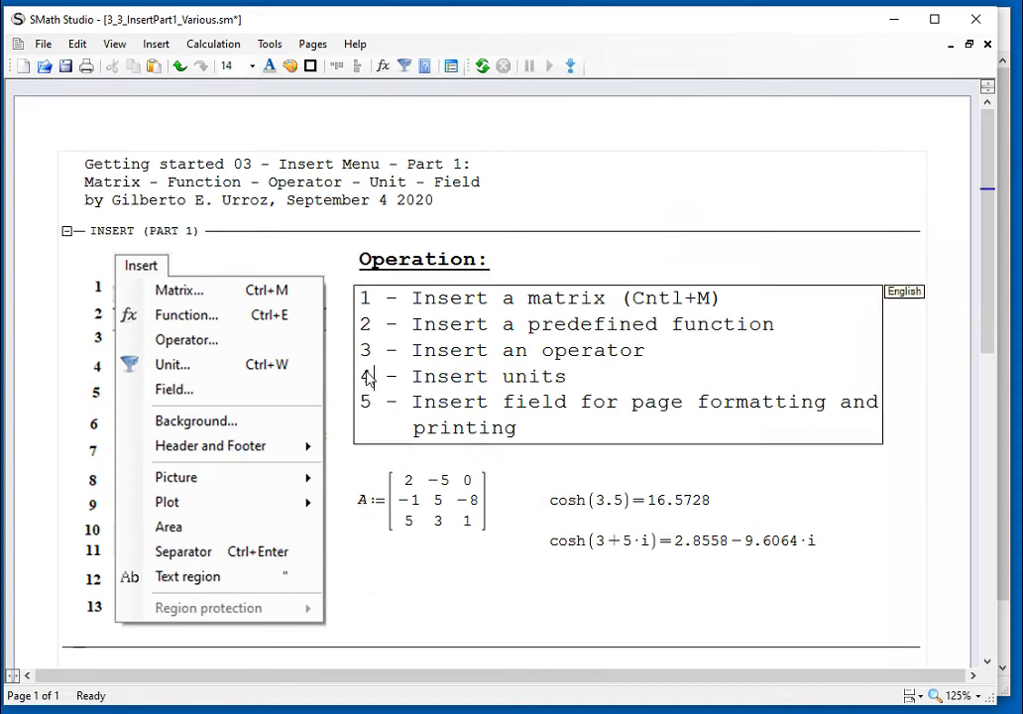
pyautogui.moveTo(368, 379); pyautogui.dragTo(522, 374)
pyautogui.click(612, 381)
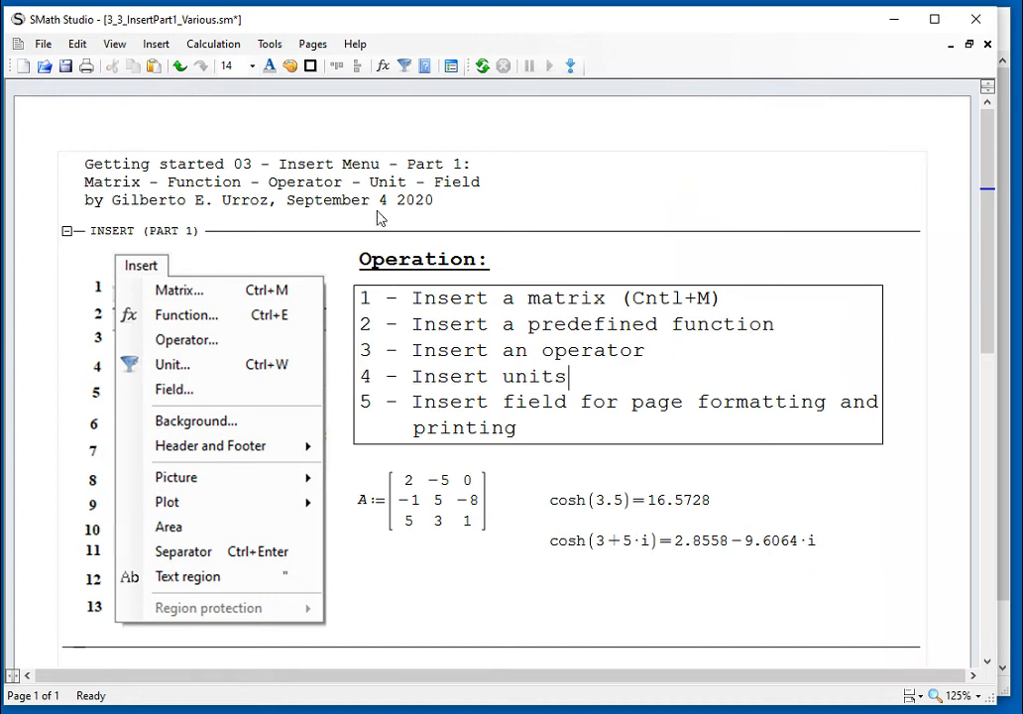
# - Examine the insertable units by dimension, including those for Capacitance, and close the unit list without inserting any
pyautogui.click(156, 43)
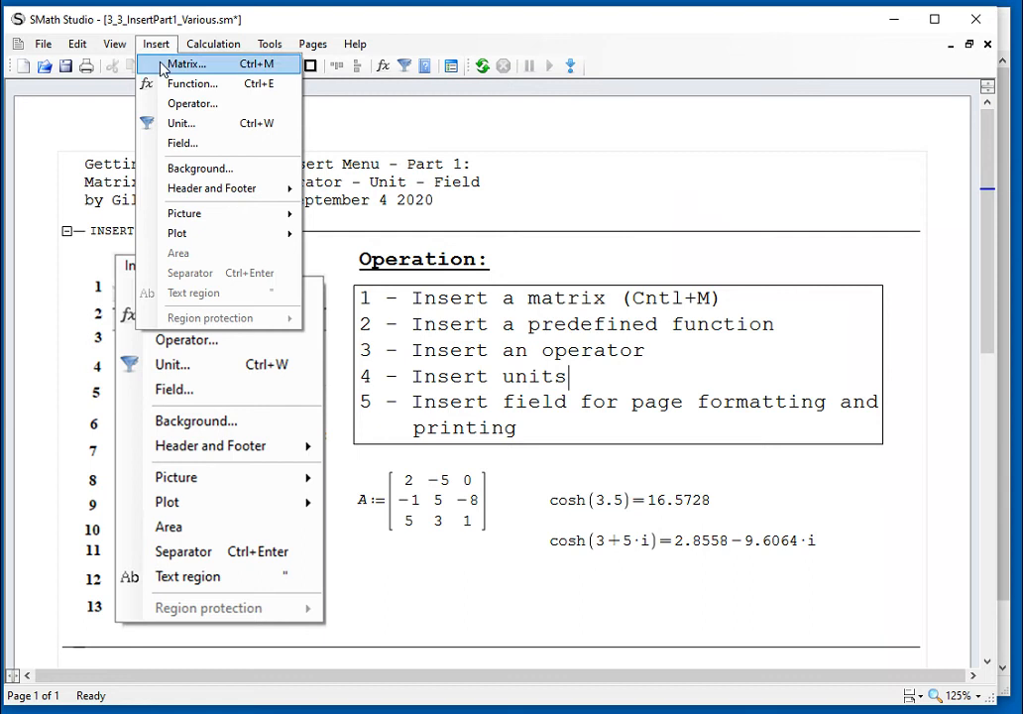
pyautogui.click(167, 123)
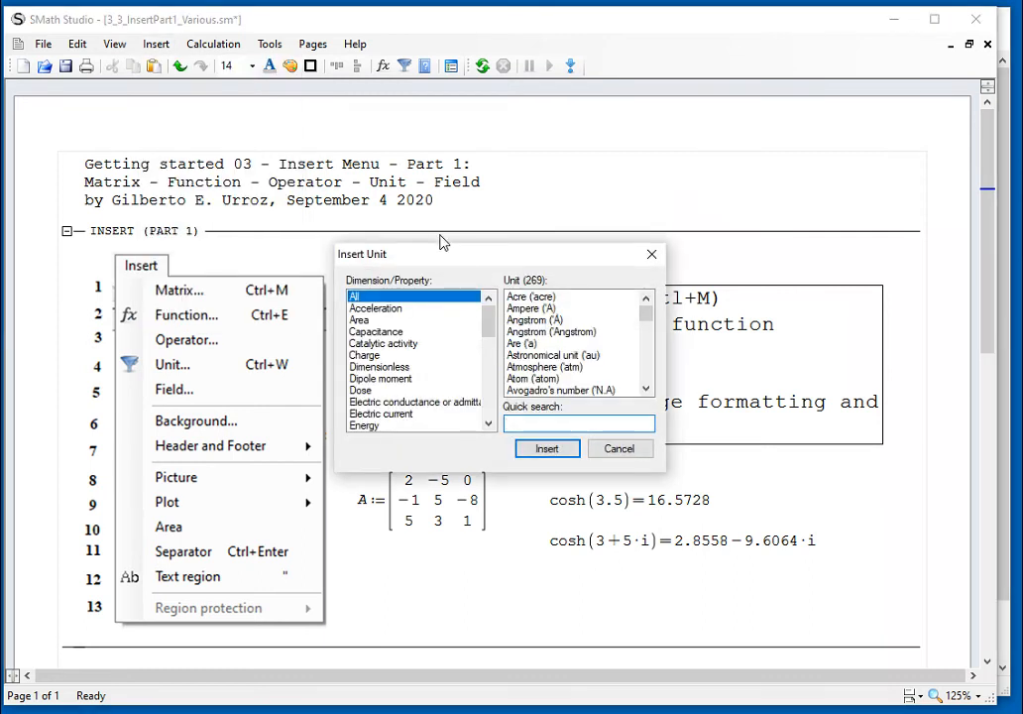
pyautogui.moveTo(456, 254); pyautogui.dragTo(700, 127)
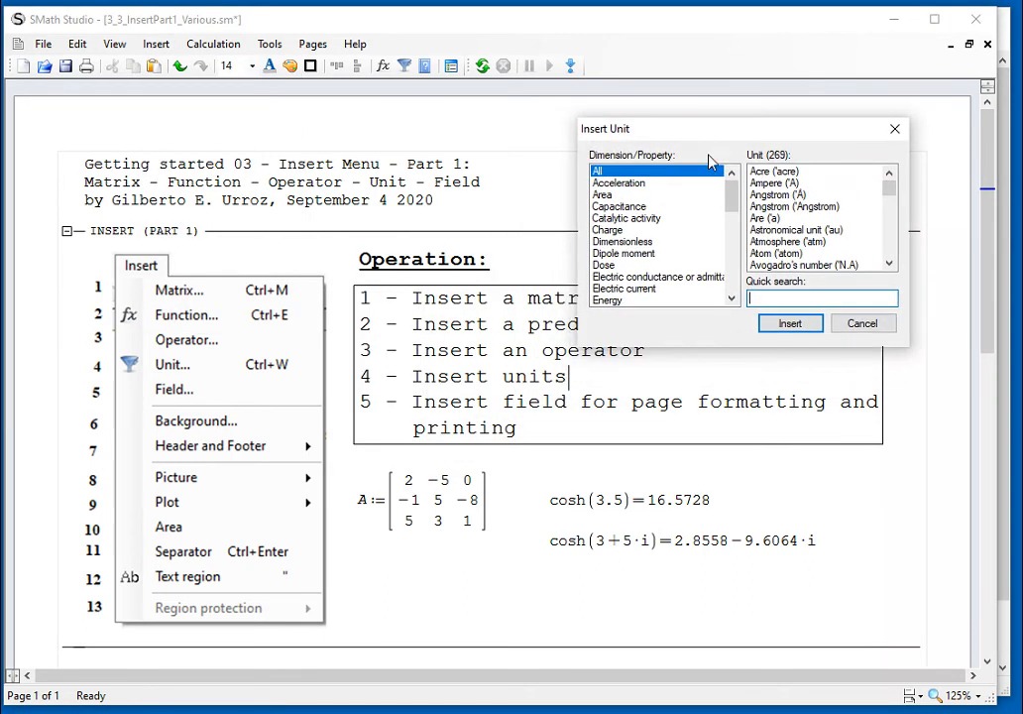
pyautogui.click(737, 267)
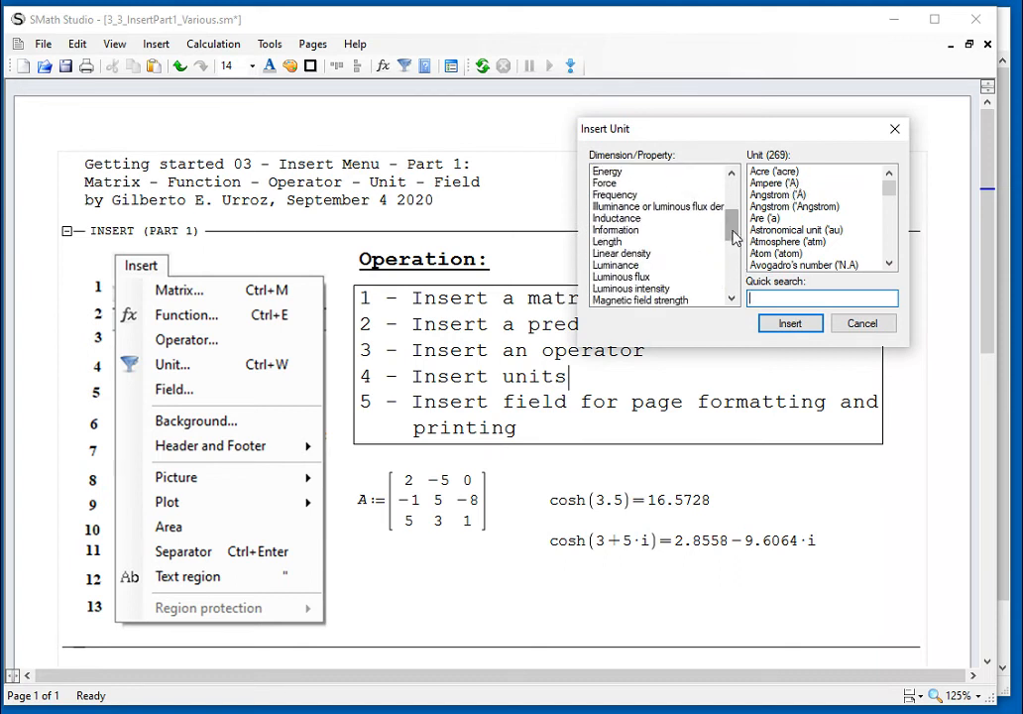
pyautogui.click(734, 188)
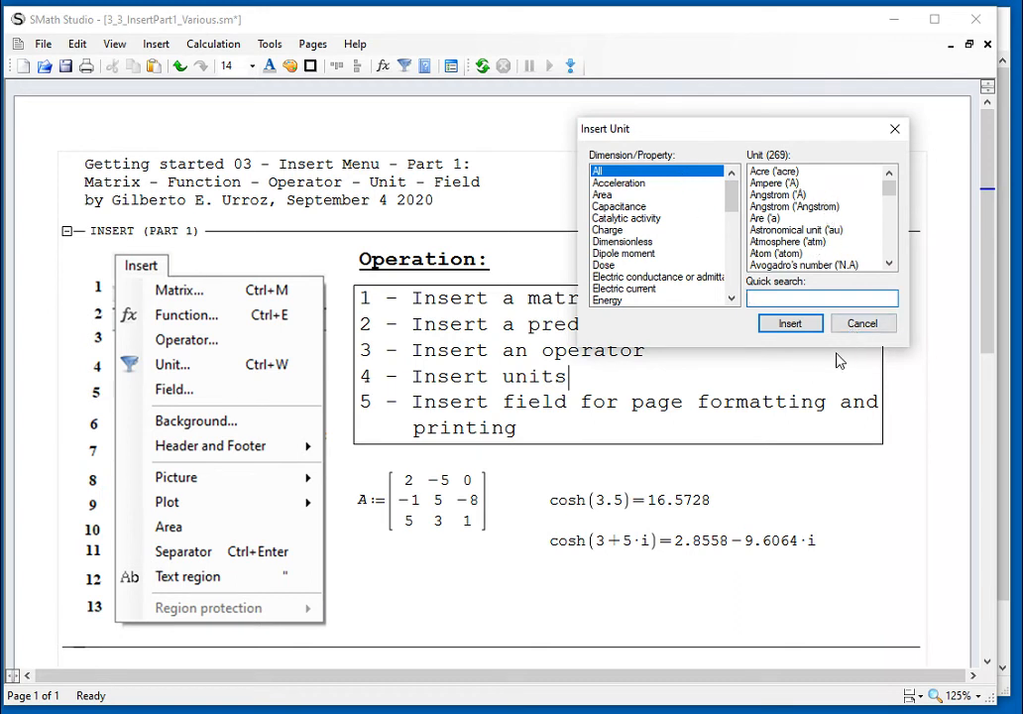
pyautogui.click(634, 207)
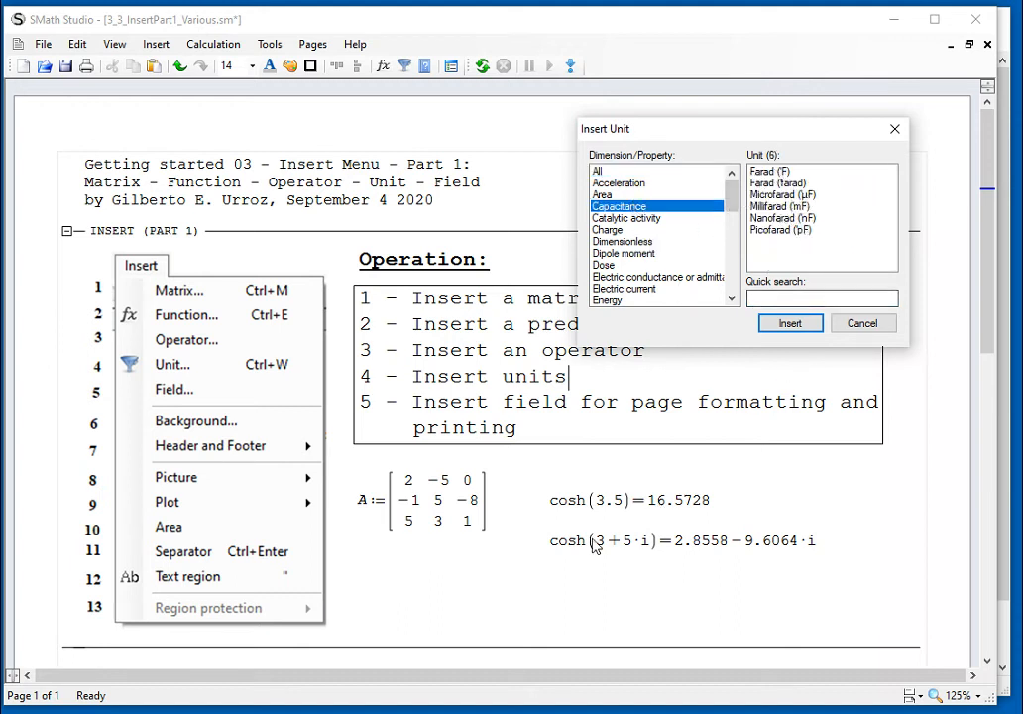
pyautogui.click(869, 325)
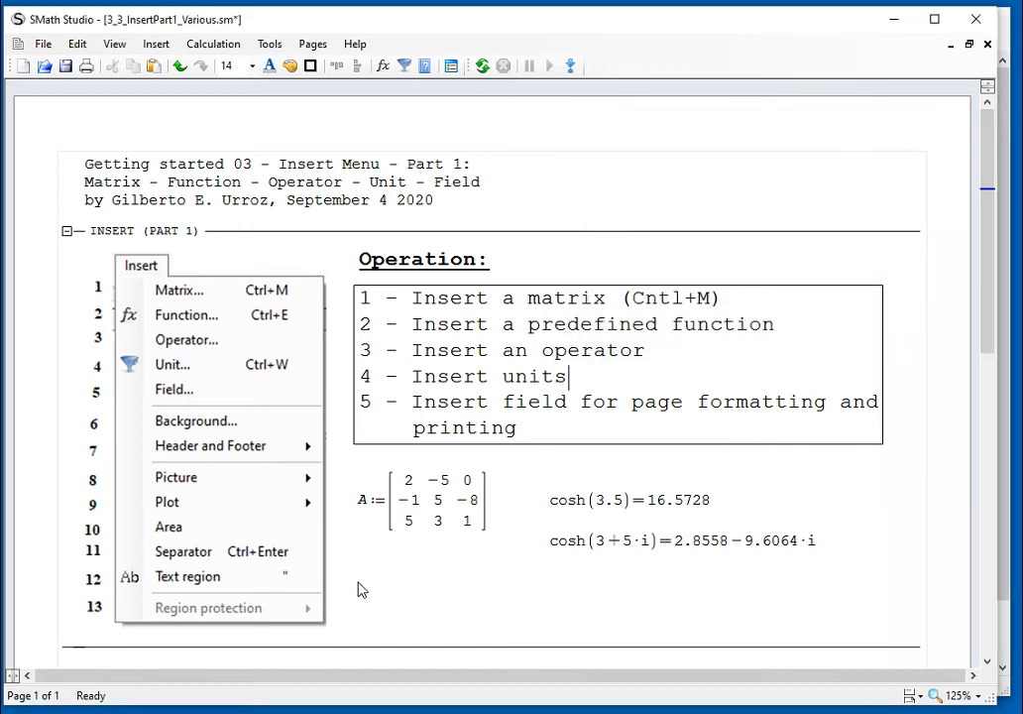
# - Define C as 3.5 µF beneath the definition of A, inserting the Microfarad unit from the Capacitance dimension
pyautogui.click(356, 582)
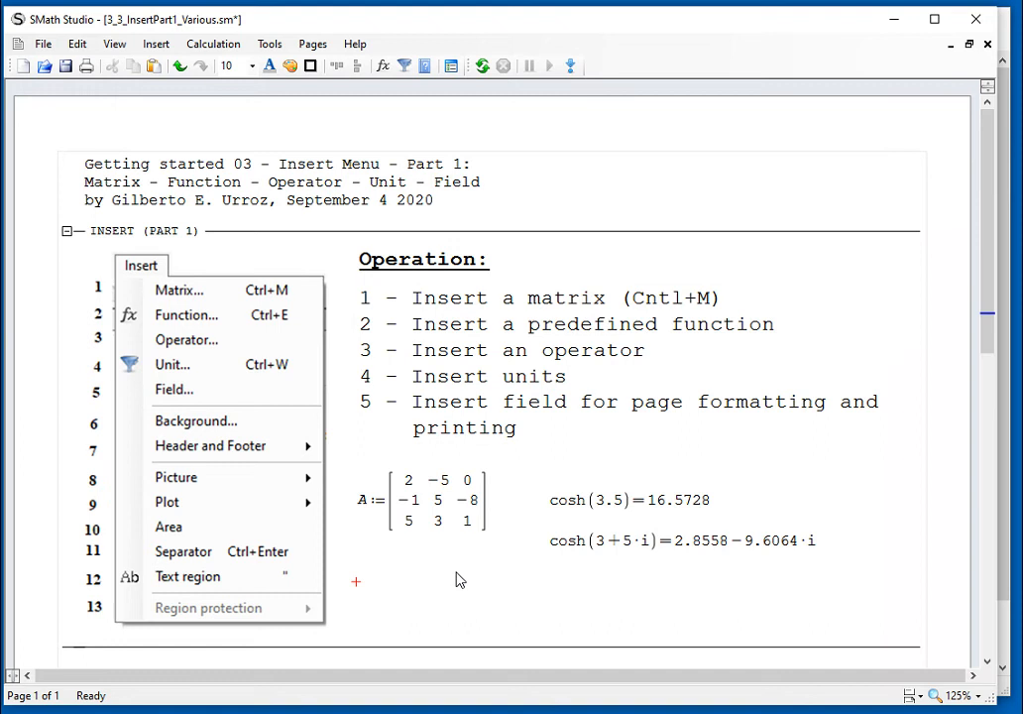
pyautogui.write('c:=3.5')
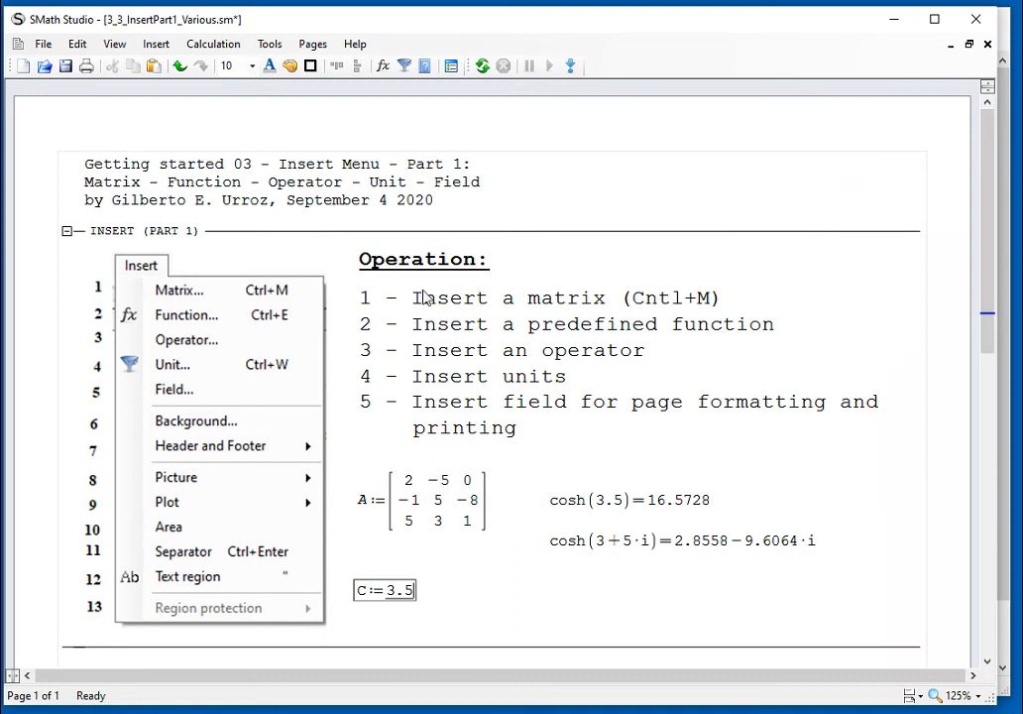
pyautogui.click(159, 44)
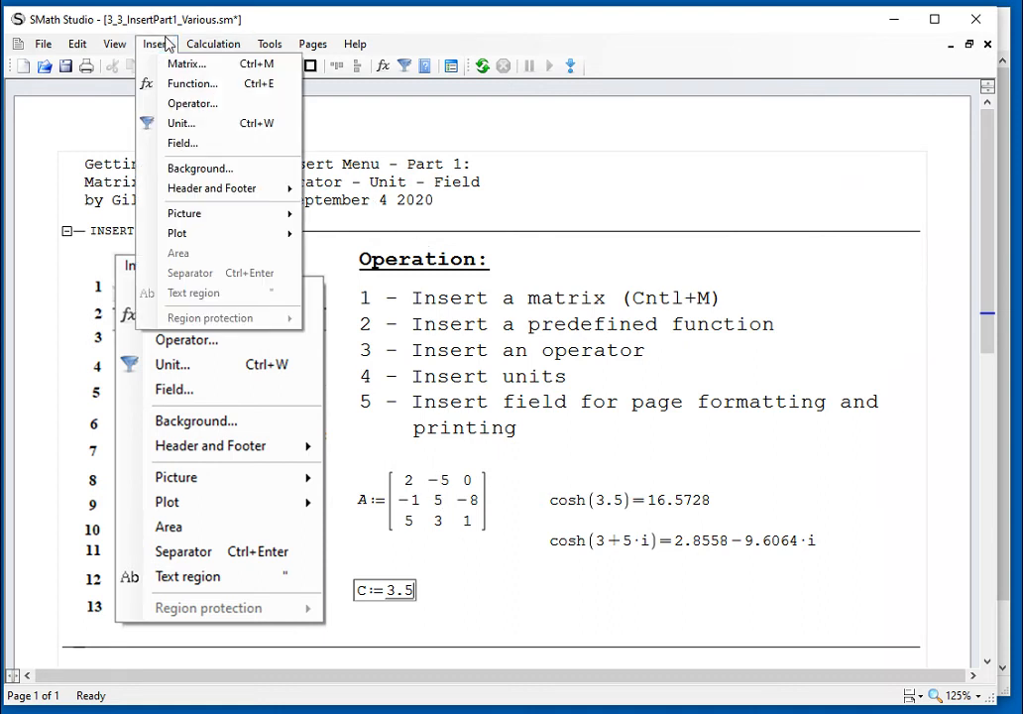
pyautogui.click(195, 124)
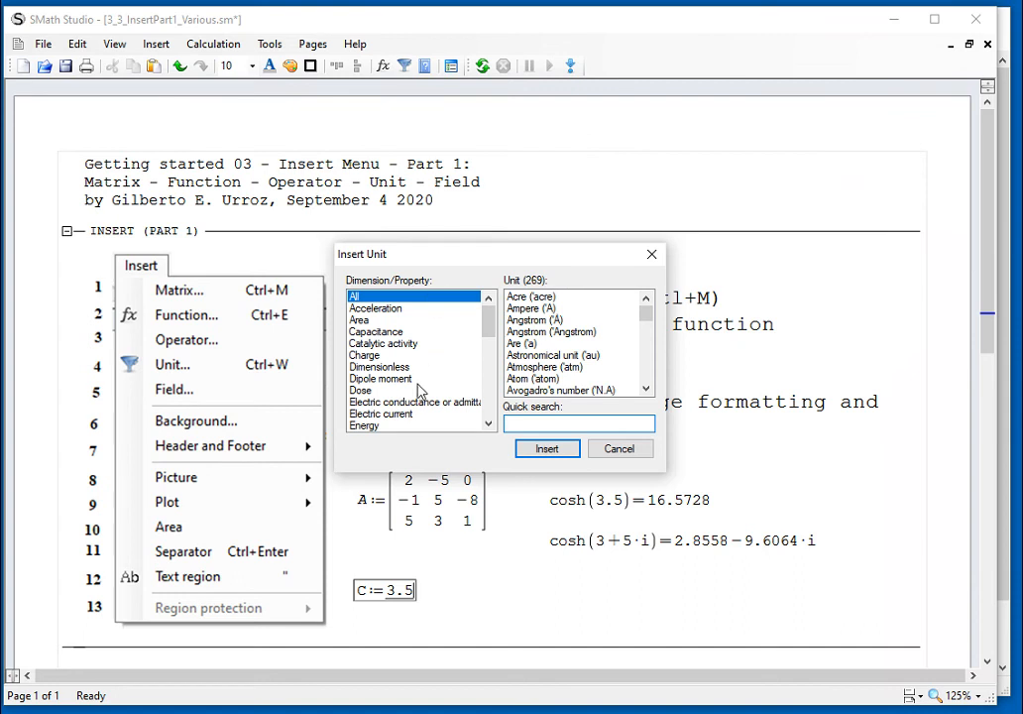
pyautogui.click(378, 333)
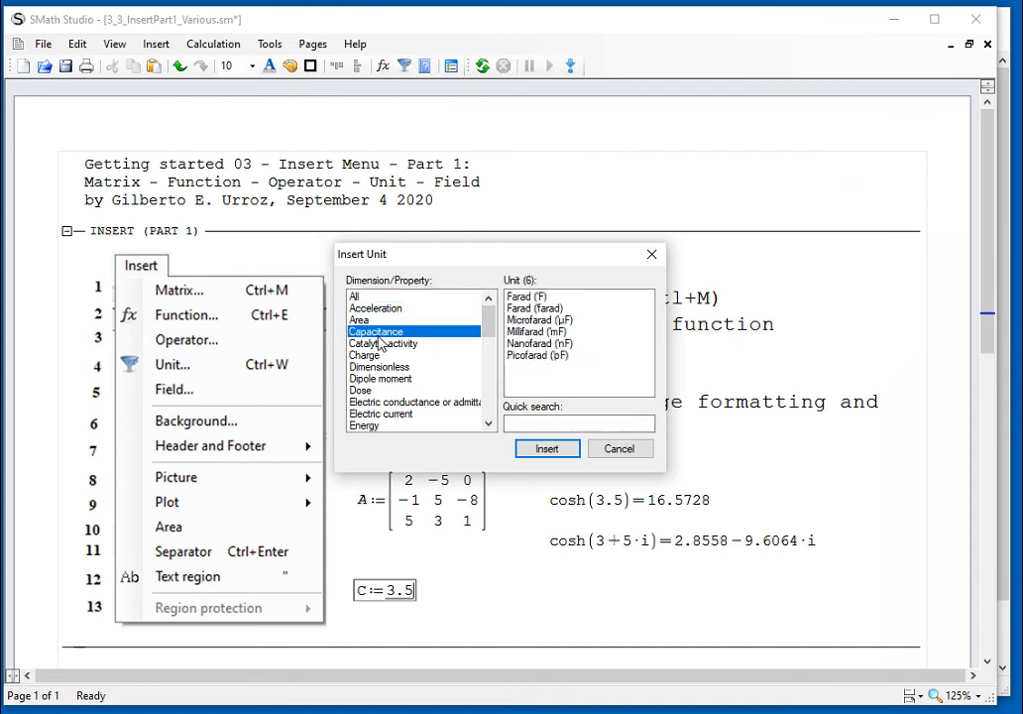
pyautogui.click(546, 321)
pyautogui.click(561, 451)
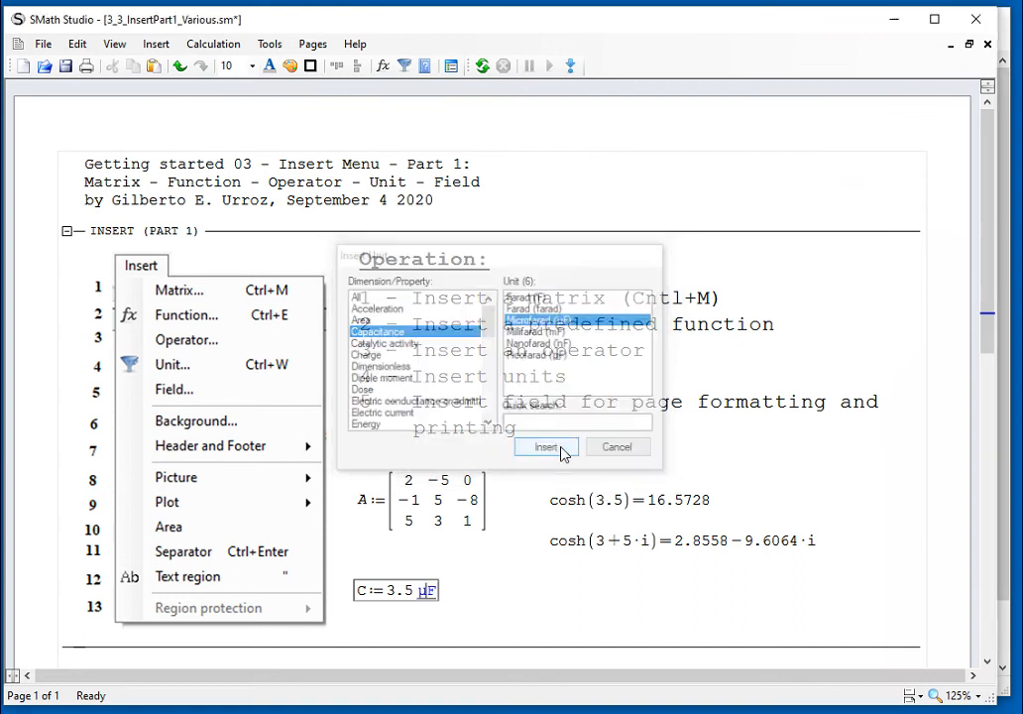
pyautogui.click(549, 602)
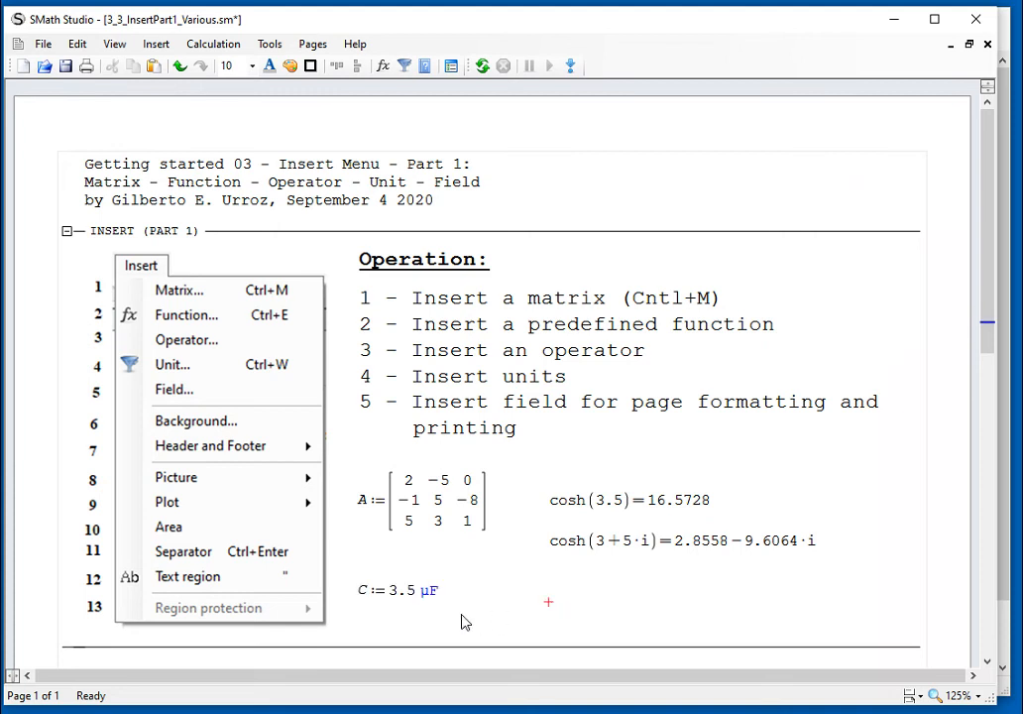
pyautogui.doubleClick(427, 592)
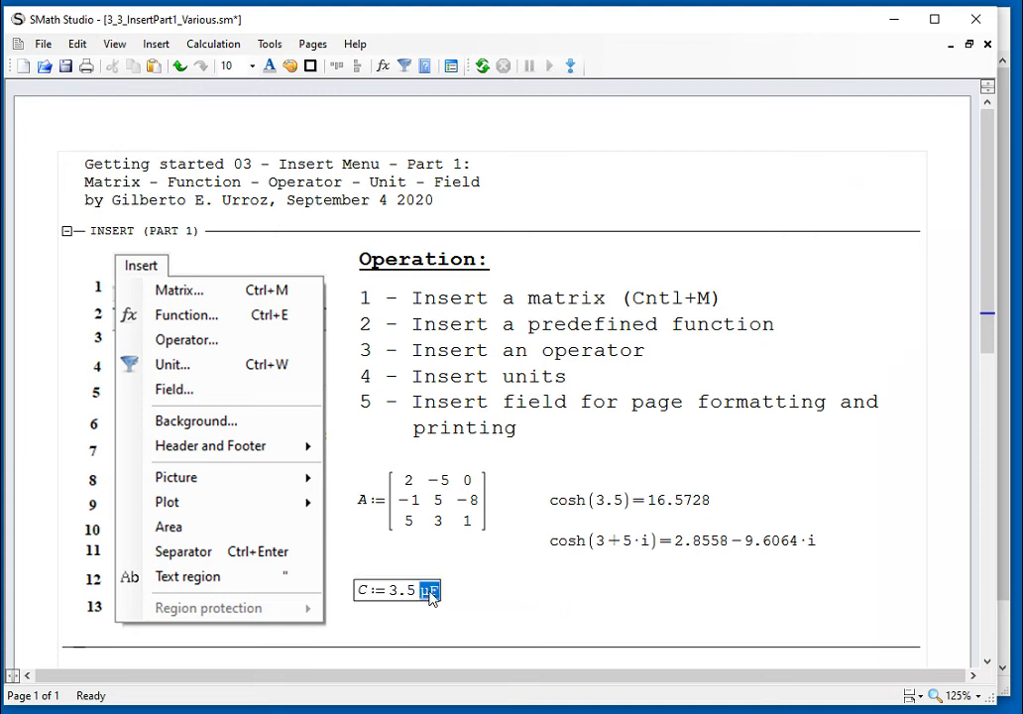
pyautogui.click(512, 592)
pyautogui.moveTo(457, 612); pyautogui.dragTo(443, 603)
pyautogui.click(507, 605)
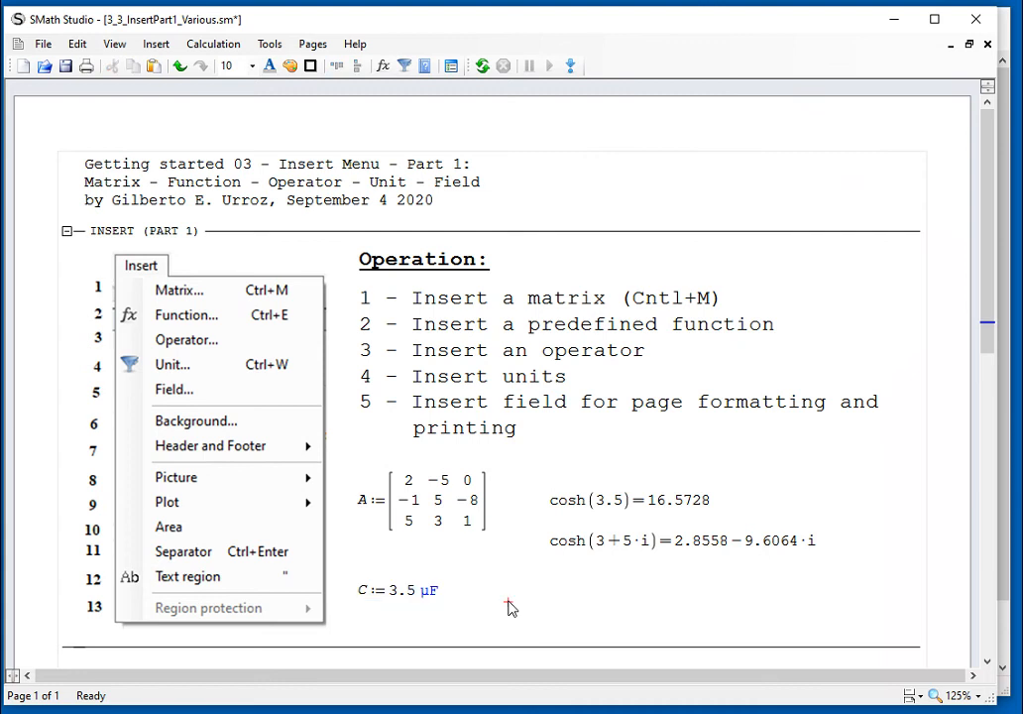
pyautogui.doubleClick(583, 549)
pyautogui.click(588, 612)
pyautogui.moveTo(364, 378); pyautogui.dragTo(611, 393)
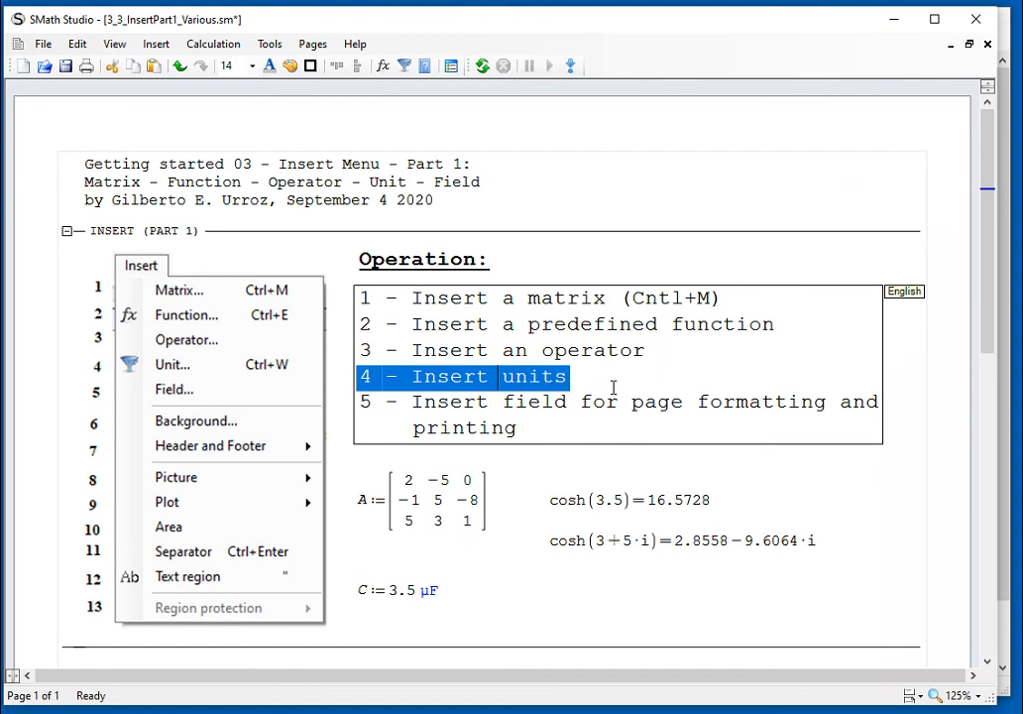
pyautogui.click(614, 388)
pyautogui.scroll(-1, 651, 385)
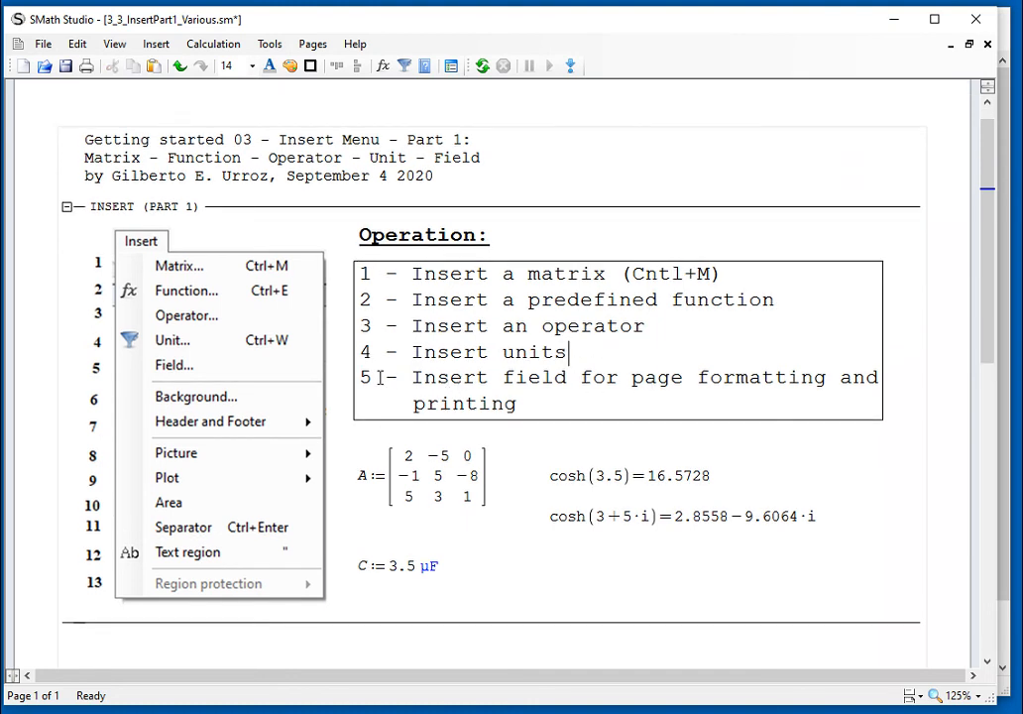
# - Examine the fields available for insertion beneath the cosh(3+5·i) evaluation, including the options for Current time, Number of pages and Author
pyautogui.moveTo(371, 384); pyautogui.dragTo(527, 406)
pyautogui.click(536, 562)
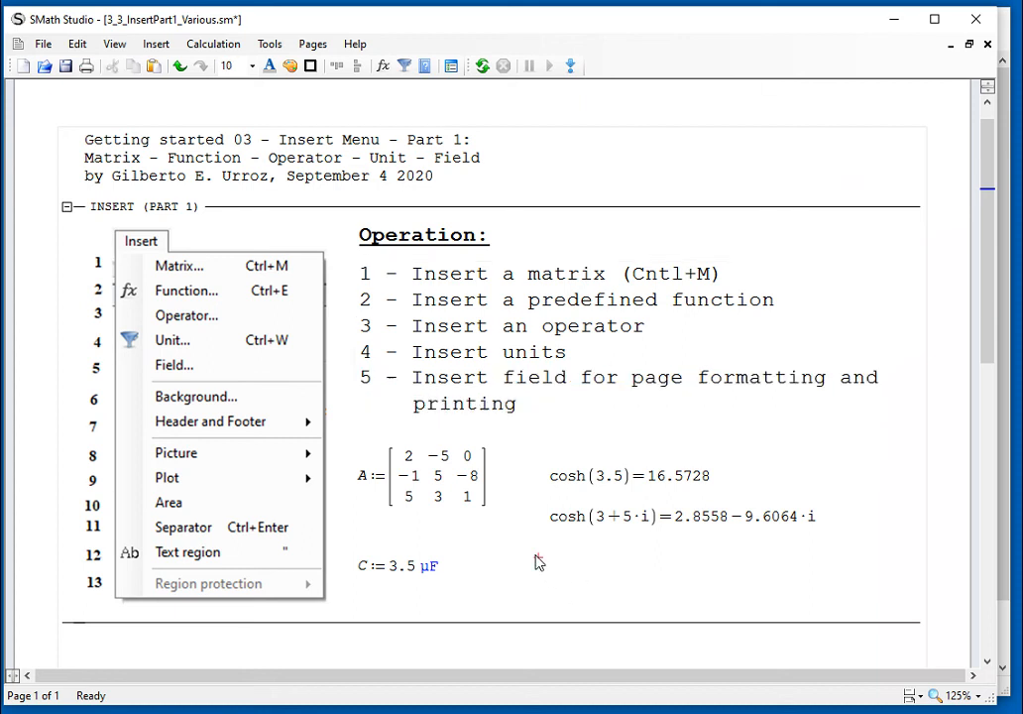
pyautogui.click(155, 44)
pyautogui.click(181, 144)
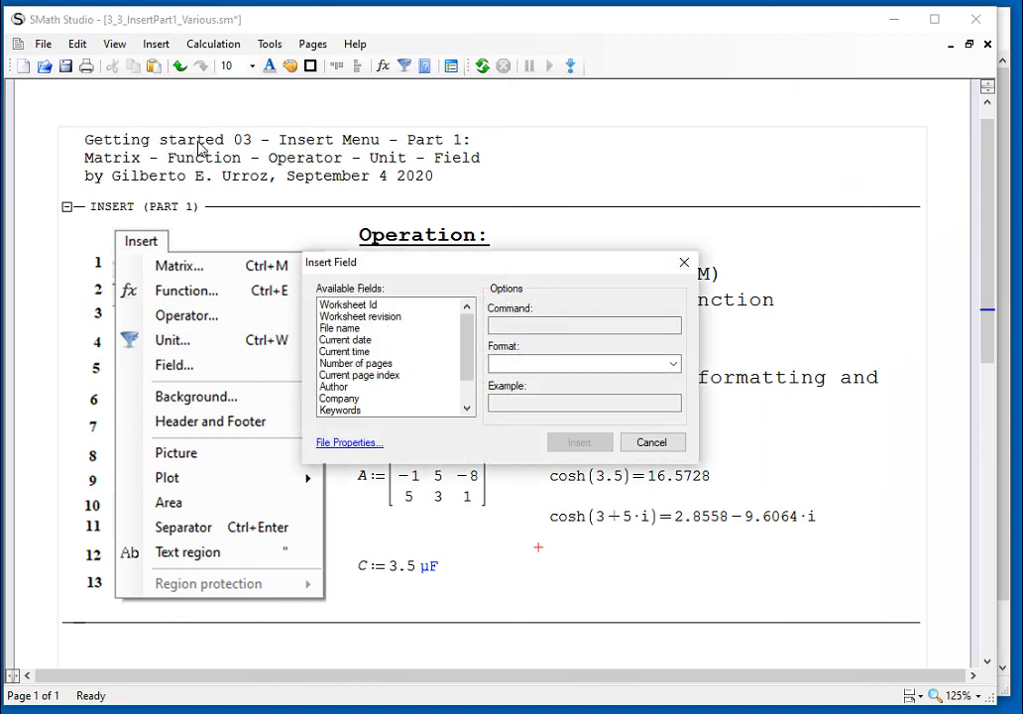
pyautogui.click(374, 340)
pyautogui.click(369, 352)
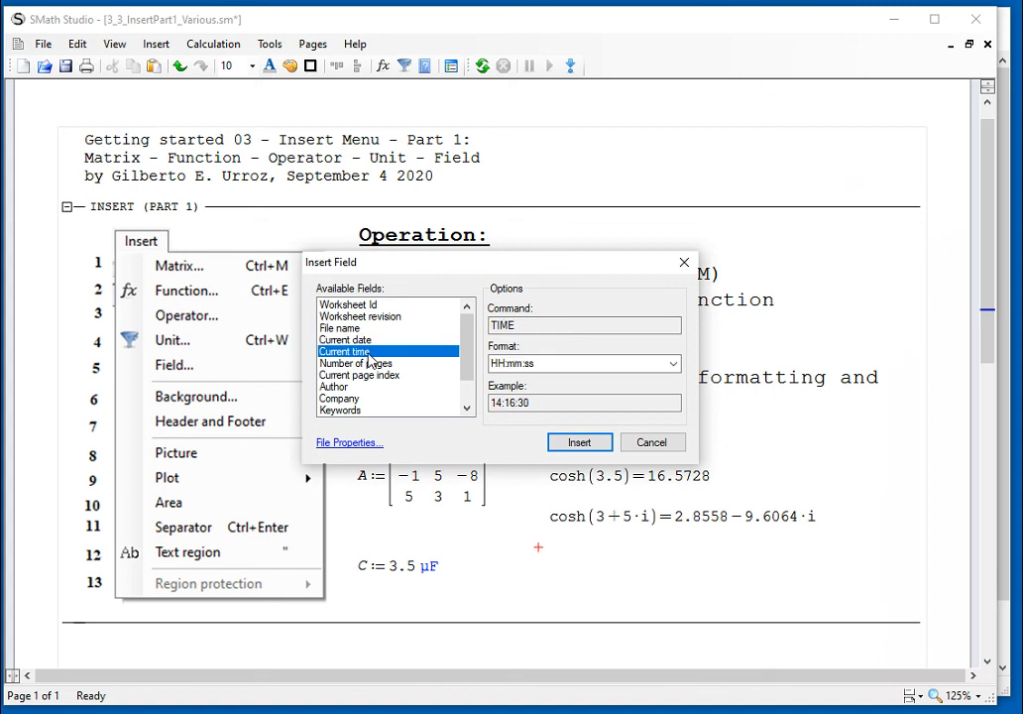
pyautogui.click(369, 363)
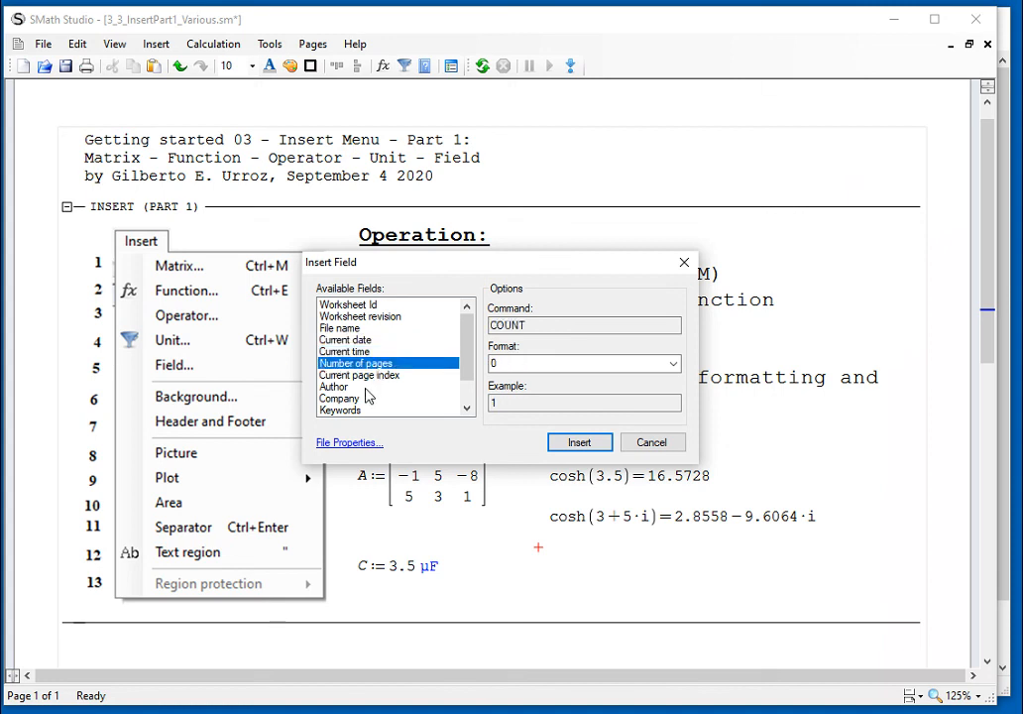
pyautogui.click(367, 387)
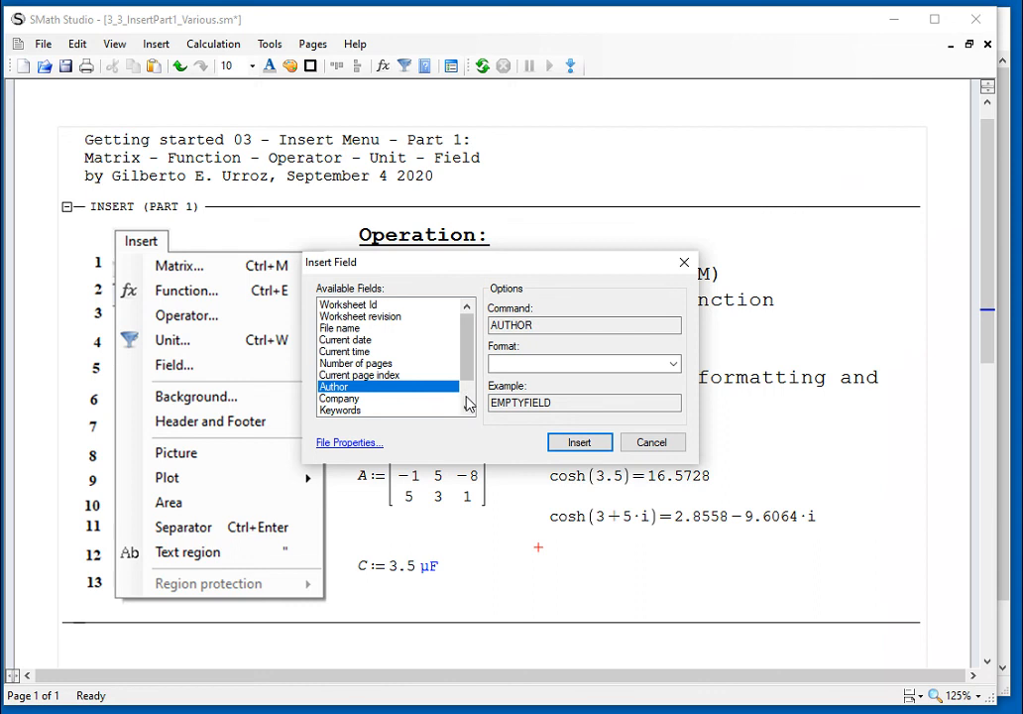
pyautogui.scroll(-3, 468, 395)
pyautogui.moveTo(467, 393); pyautogui.dragTo(467, 314)
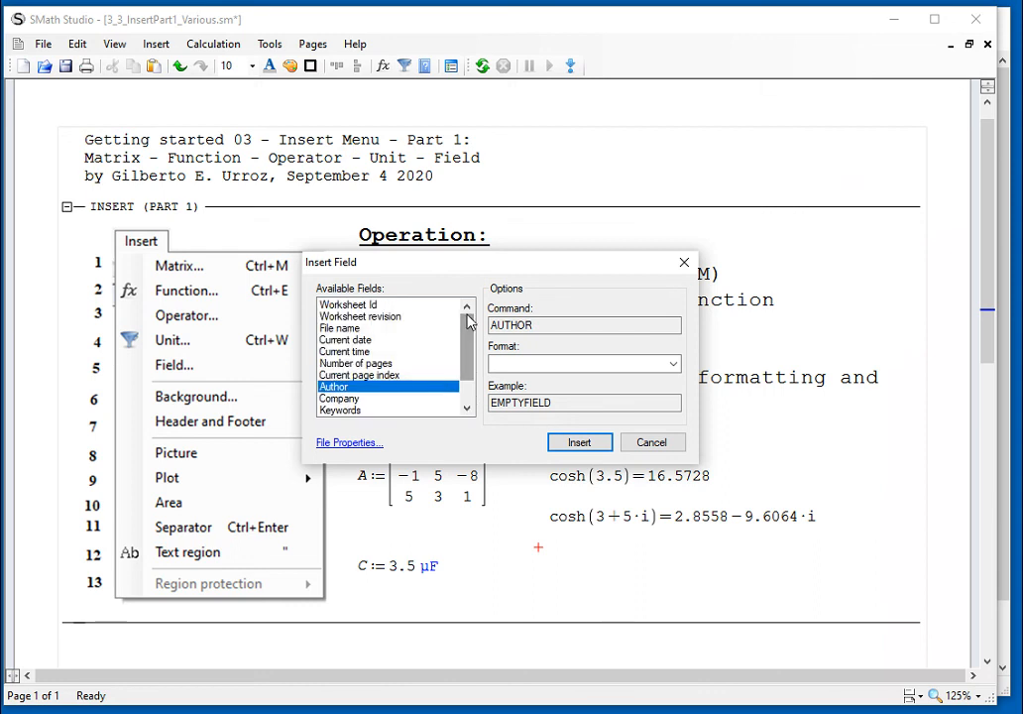
# - Insert the Current date field in YYYY-MM-DD format beneath the cosh(3+5·i) evaluation, and remove it from the worksheet again
pyautogui.click(359, 341)
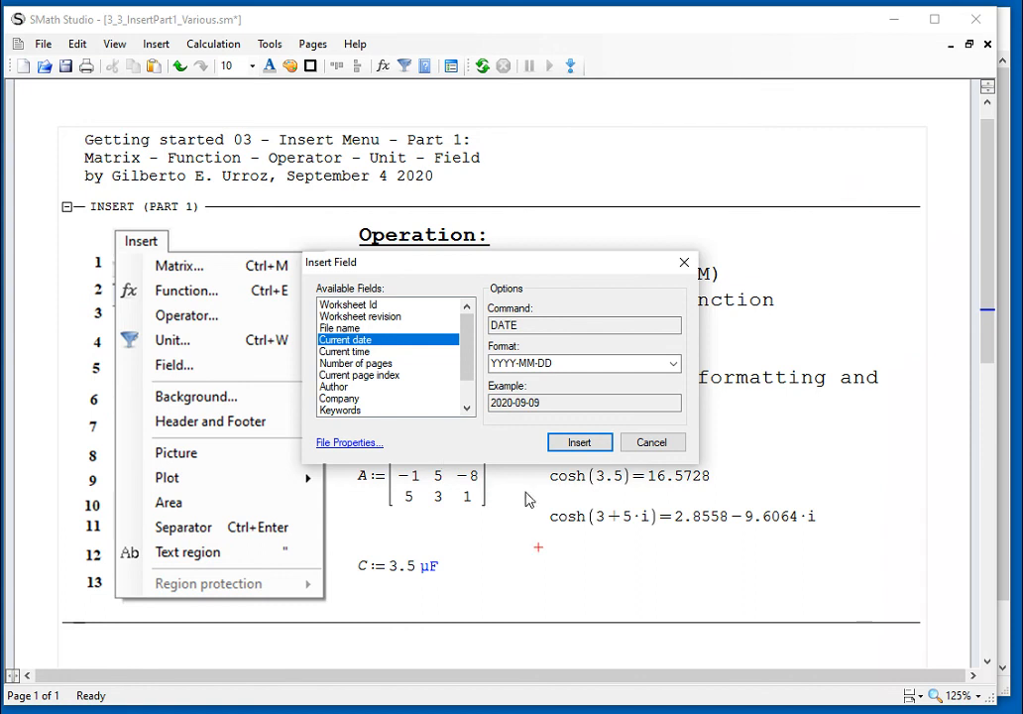
pyautogui.click(580, 443)
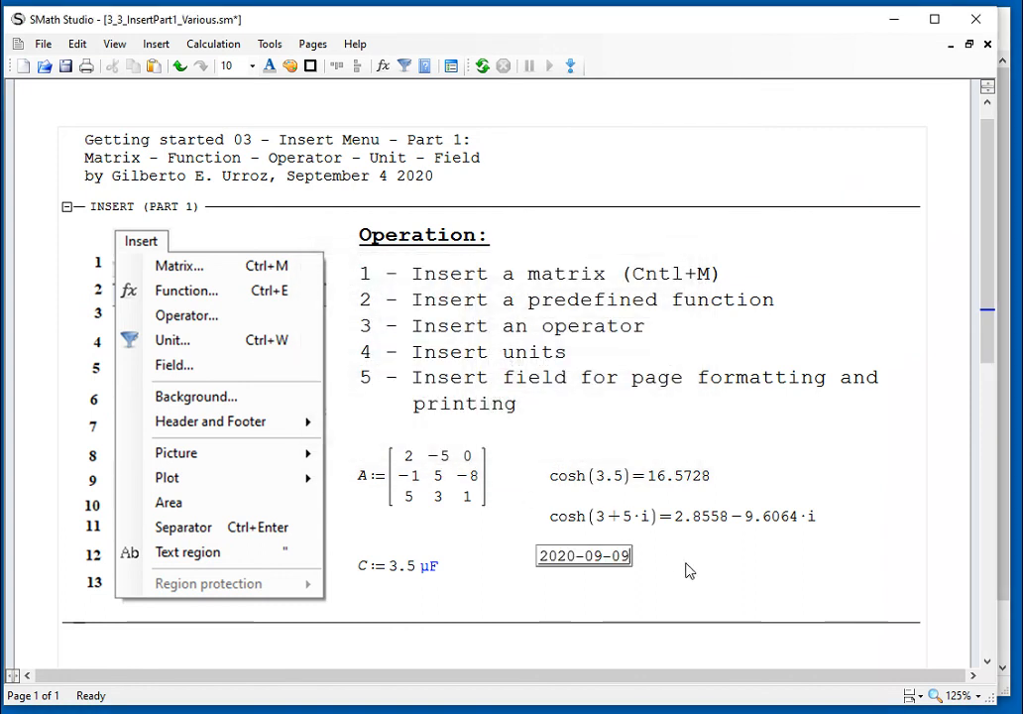
pyautogui.click(657, 575)
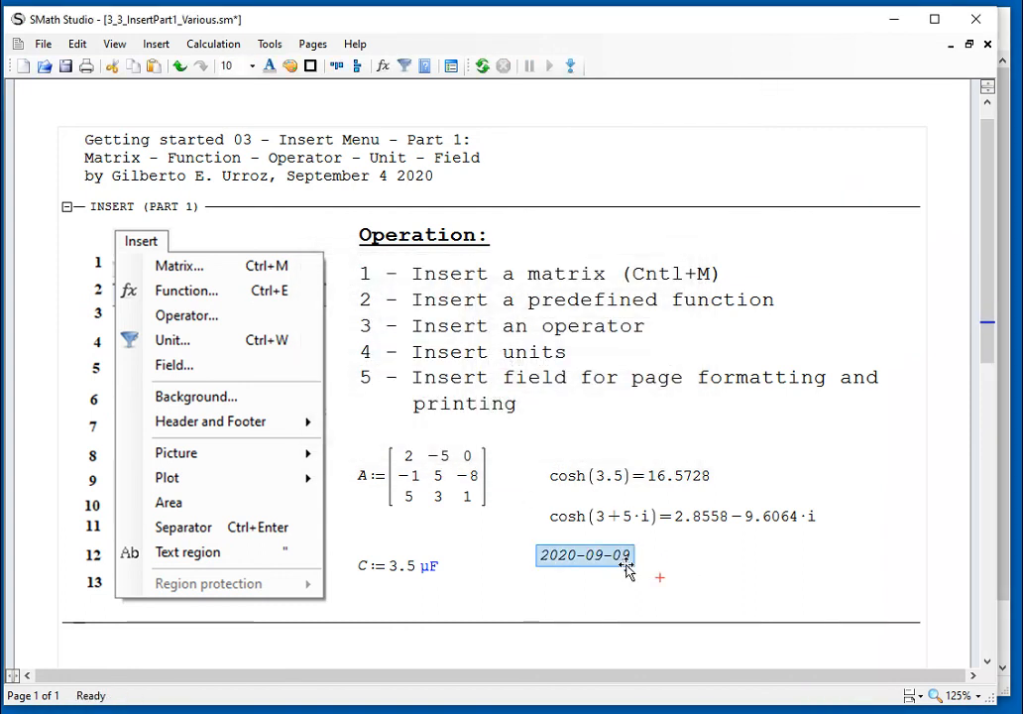
pyautogui.hotkey('ctrl', 'z')
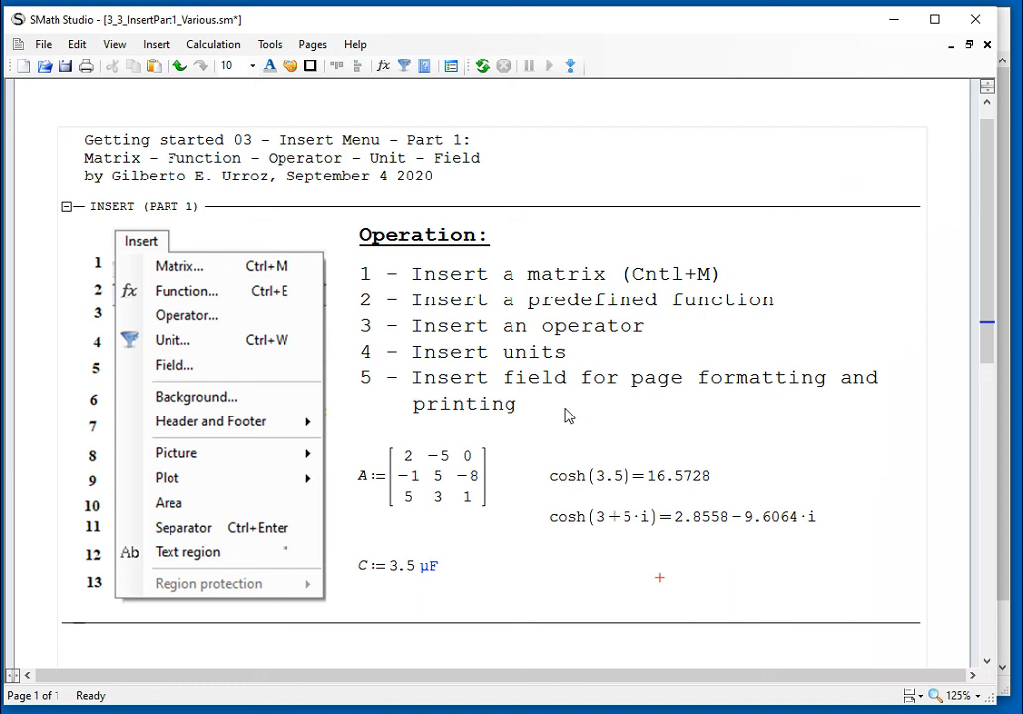